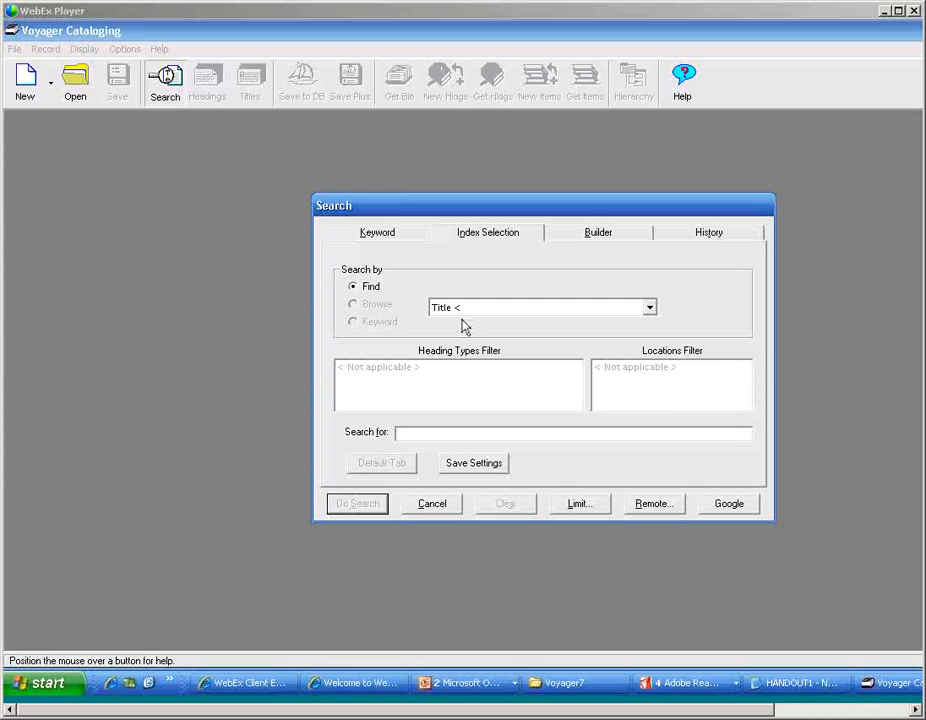
- Set the Builder search to look in Keyword Anywhere and save that setting
left_click(596, 233)
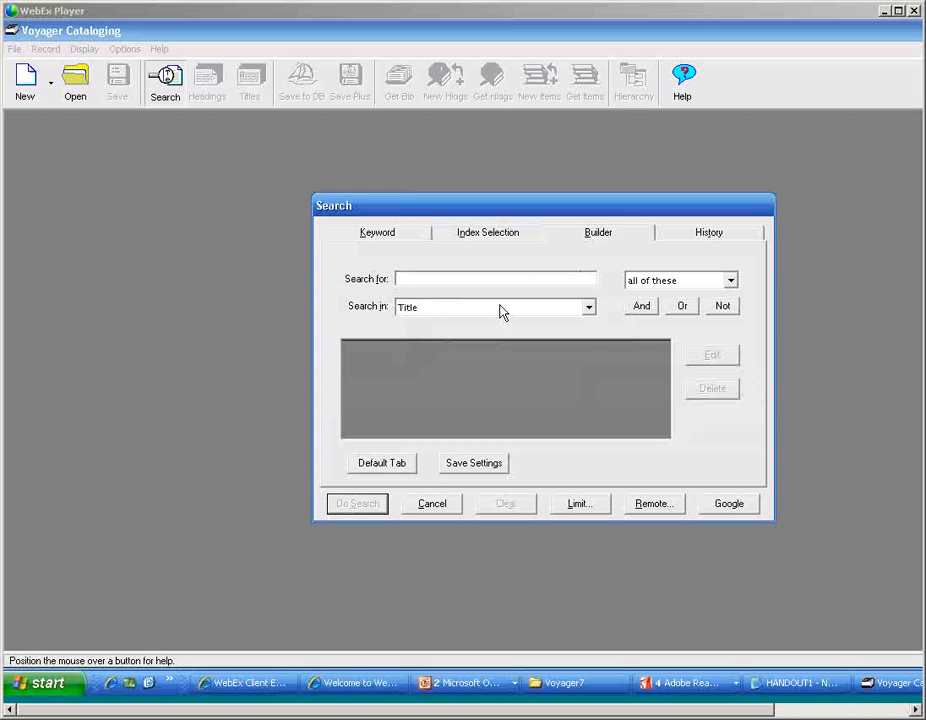
left_click(589, 308)
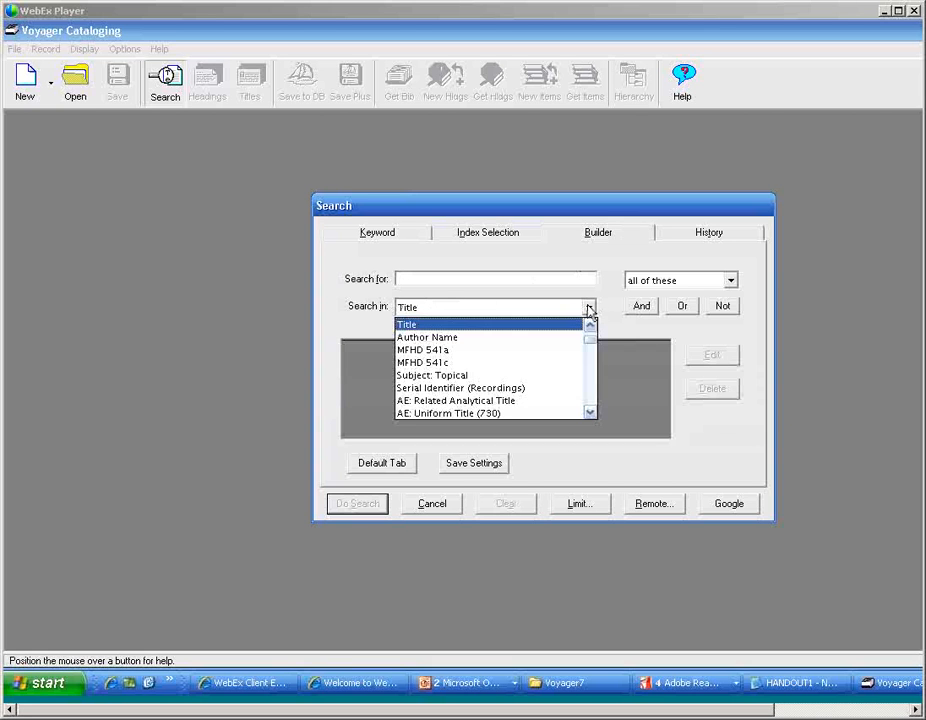
left_click_drag(589, 343, 589, 327)
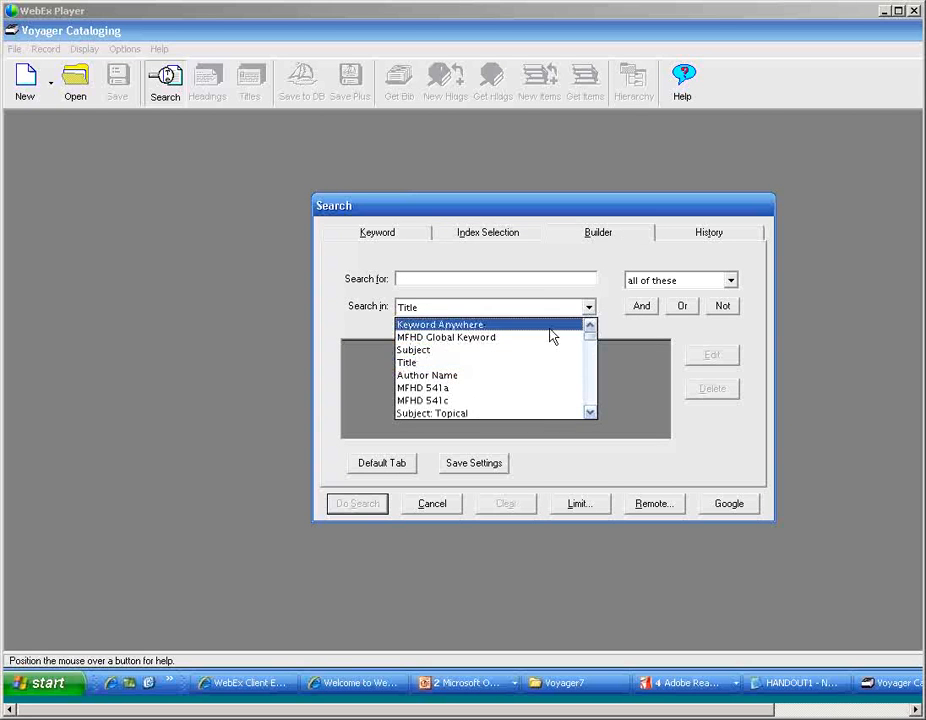
left_click(549, 329)
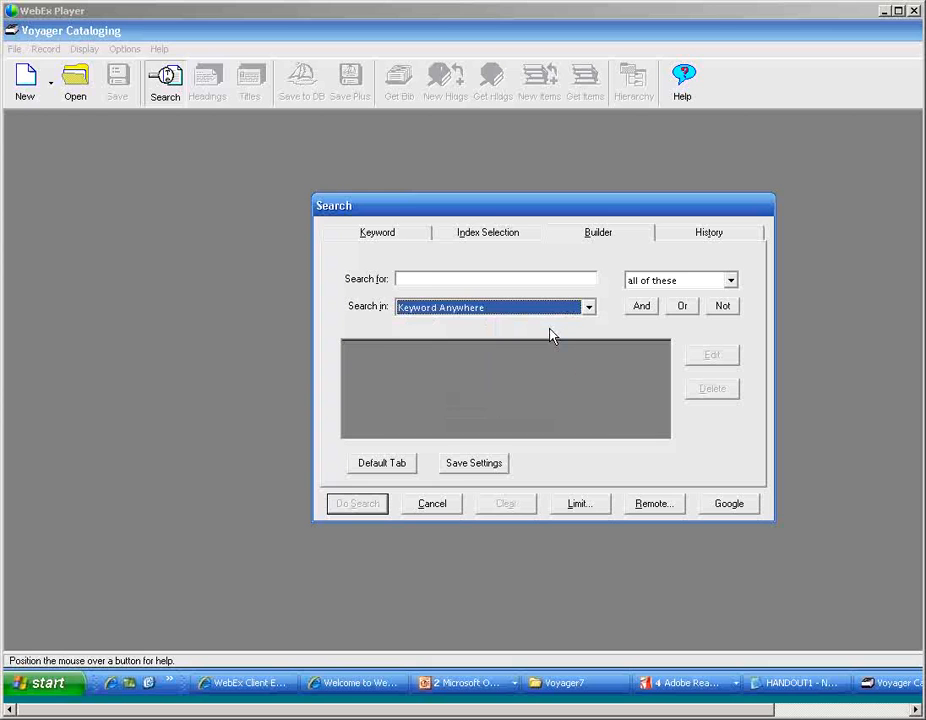
left_click(495, 464)
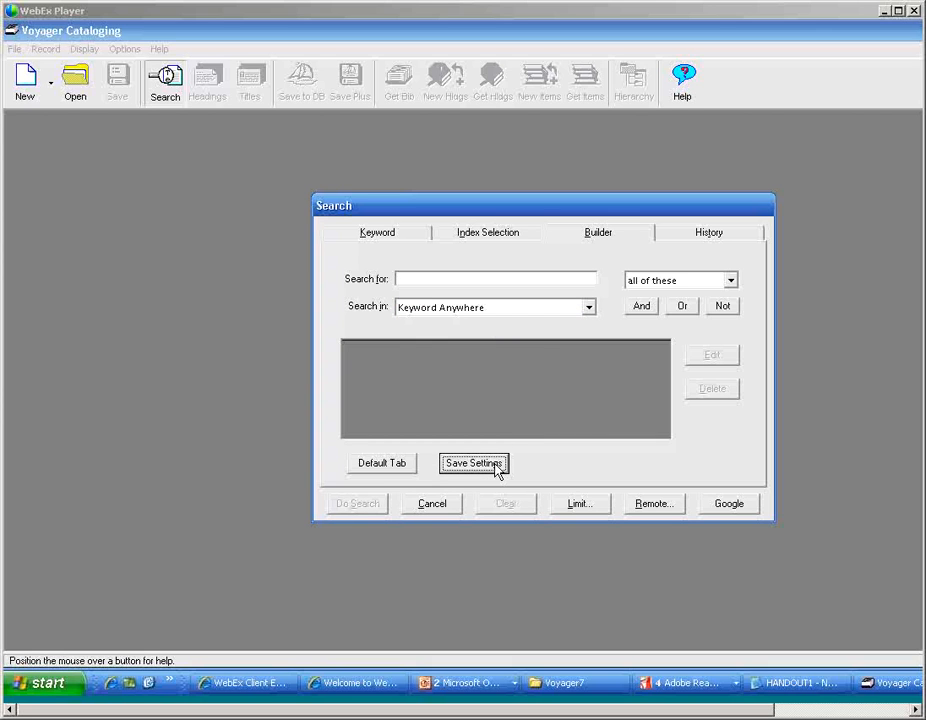
- Set the Index Selection search to Staff Subject Headings Search, save the setting and close the search dialog
left_click(374, 236)
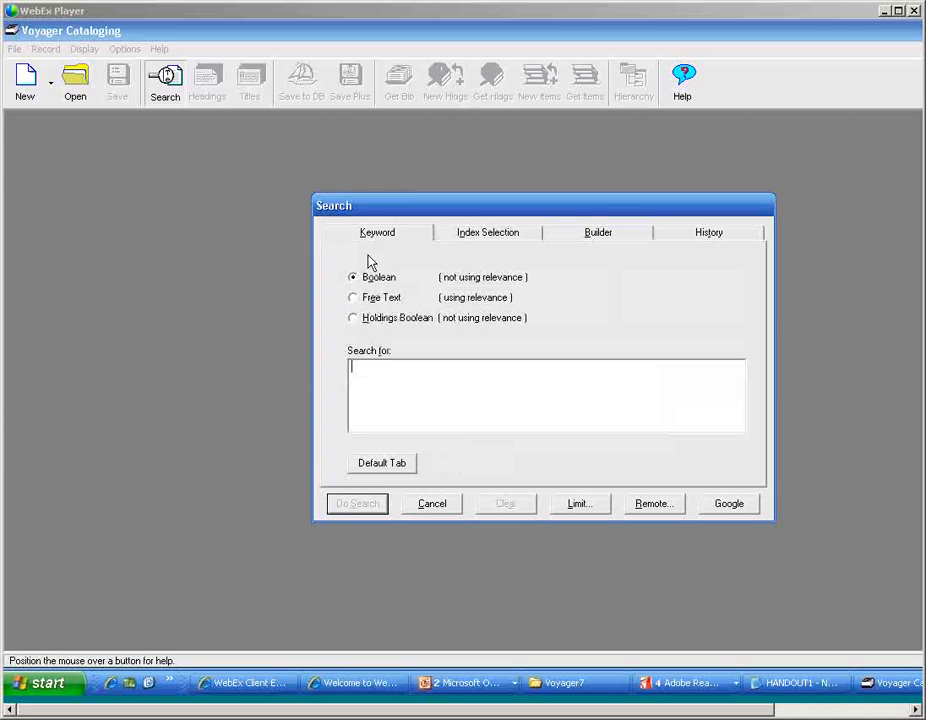
left_click(352, 297)
left_click(485, 240)
left_click(650, 309)
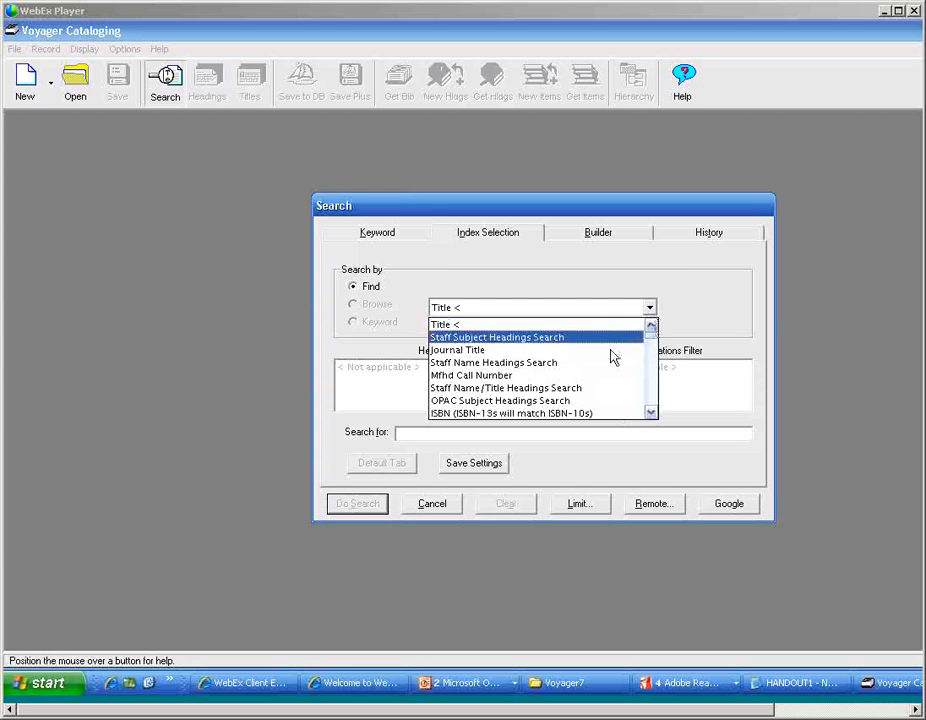
left_click(582, 340)
left_click(477, 466)
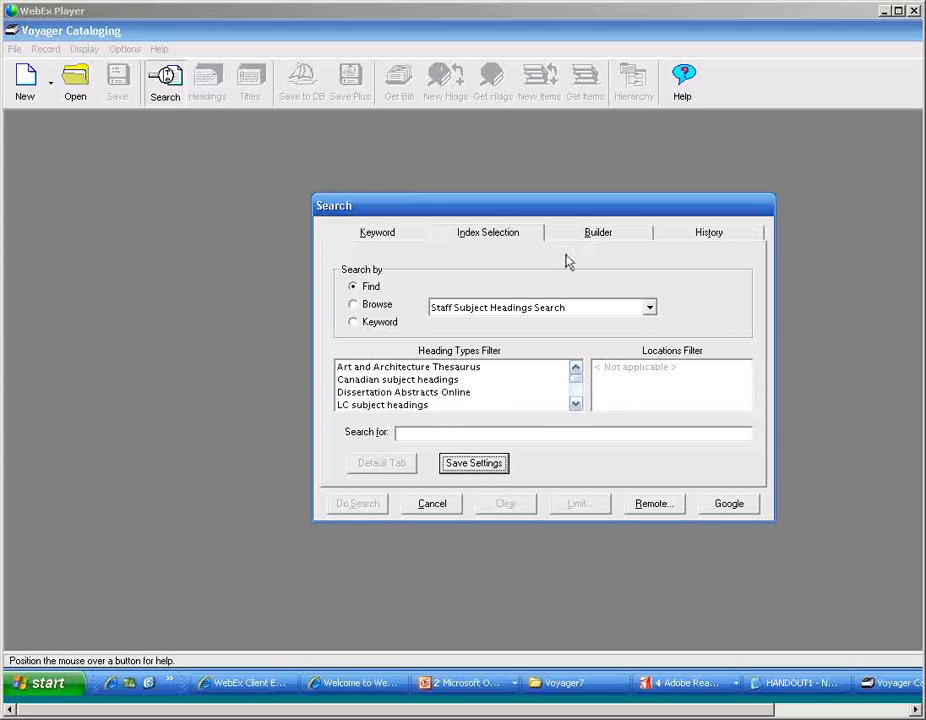
left_click(434, 505)
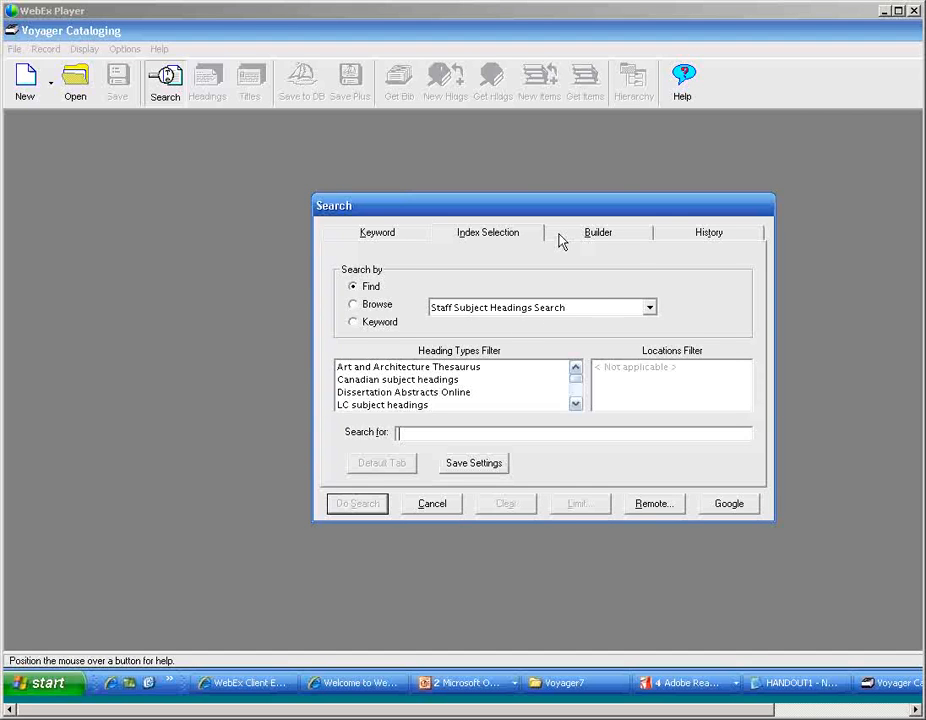
- Review the saved Builder and Index Selection settings, and run a Boolean keyword search for "spices"
left_click(557, 237)
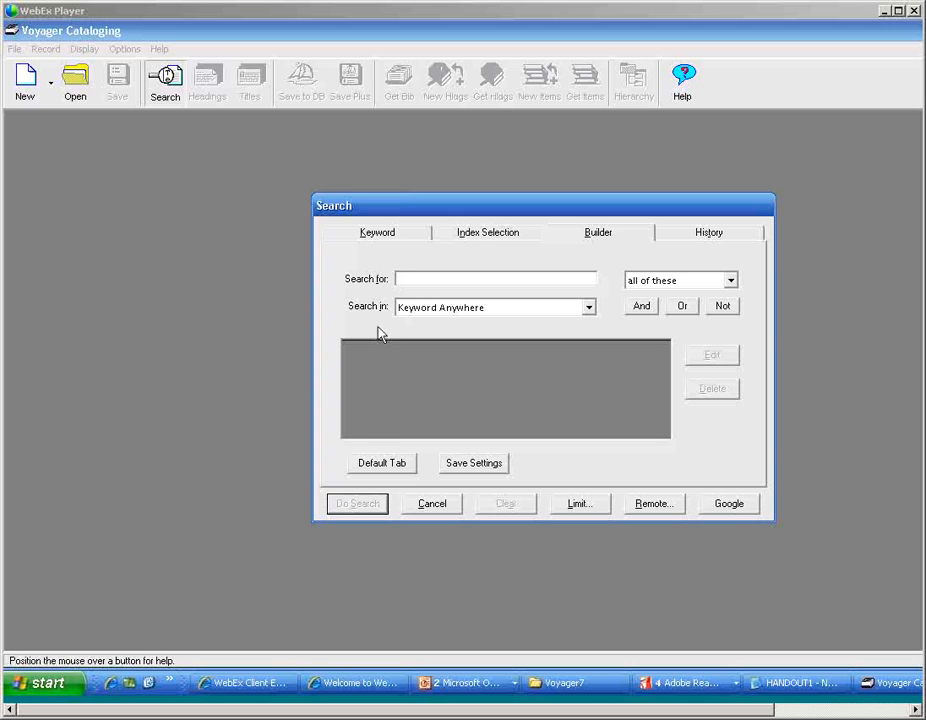
left_click(470, 231)
left_click(388, 236)
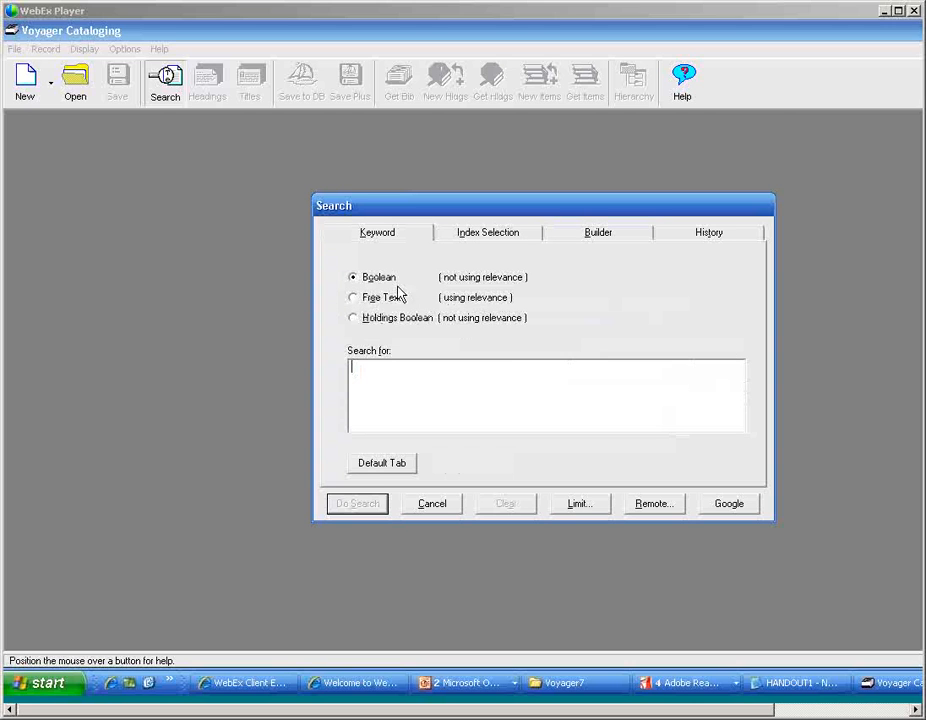
type("spices")
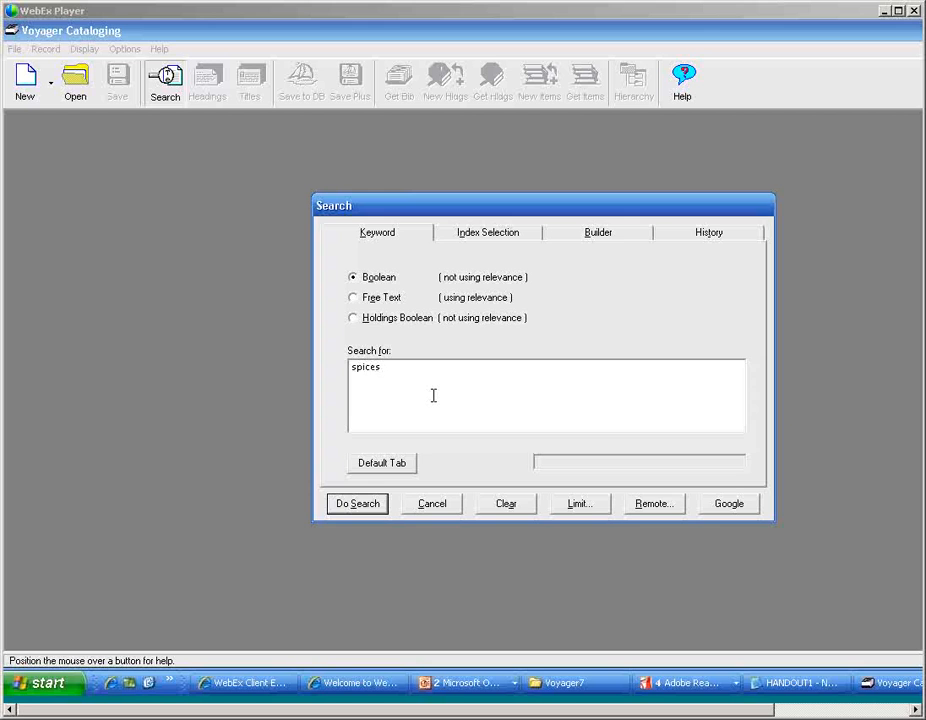
key("Return")
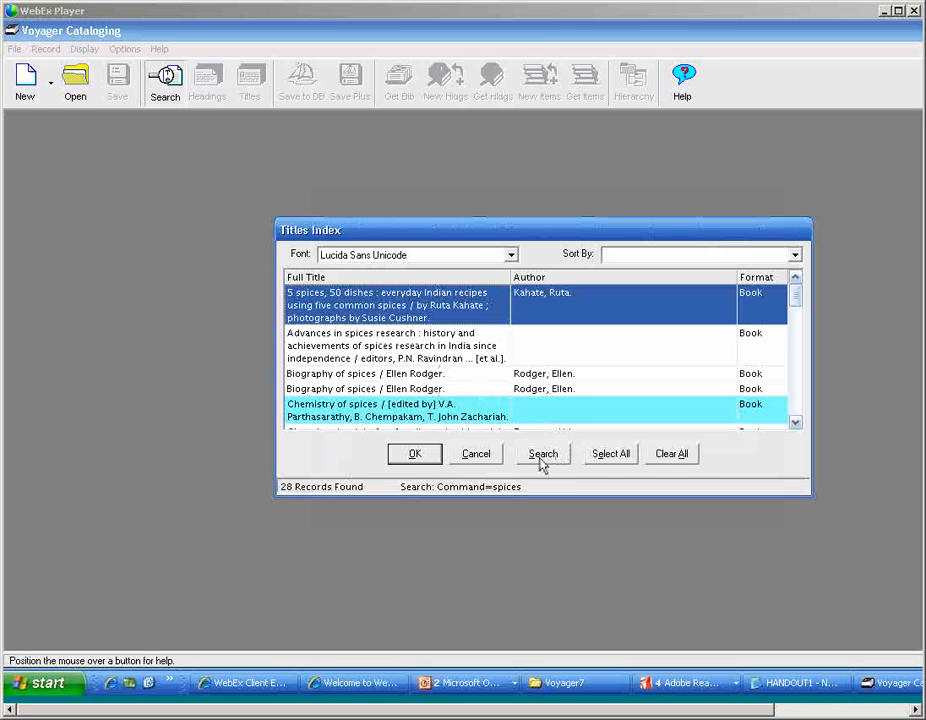
- Return to the search dialog, set the Builder search to match terms "as a phrase" and save the setting
left_click(542, 457)
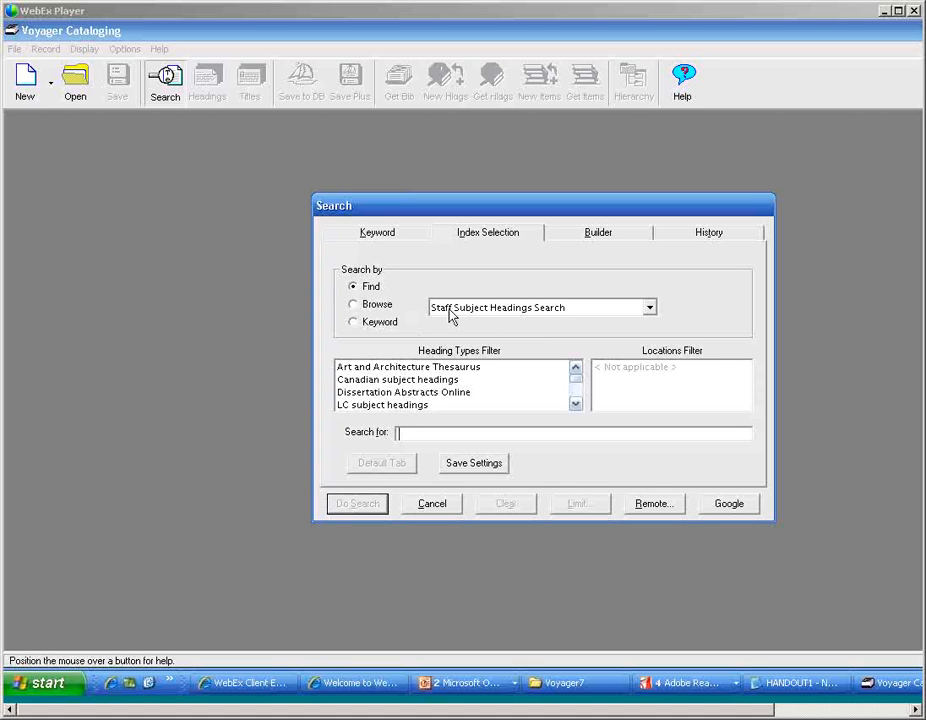
left_click(585, 238)
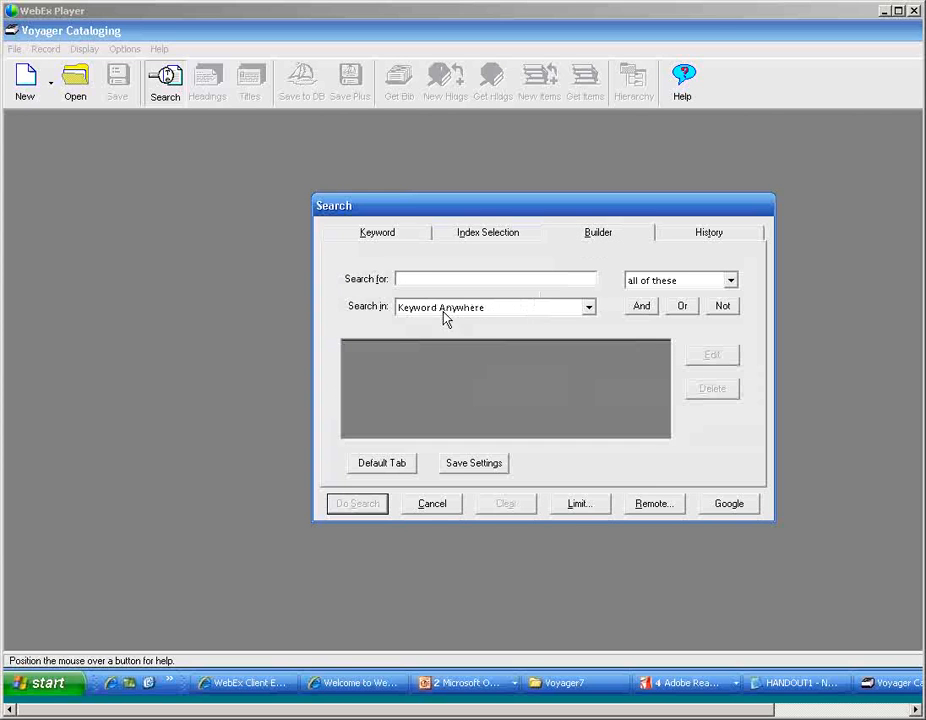
left_click(732, 280)
left_click(667, 324)
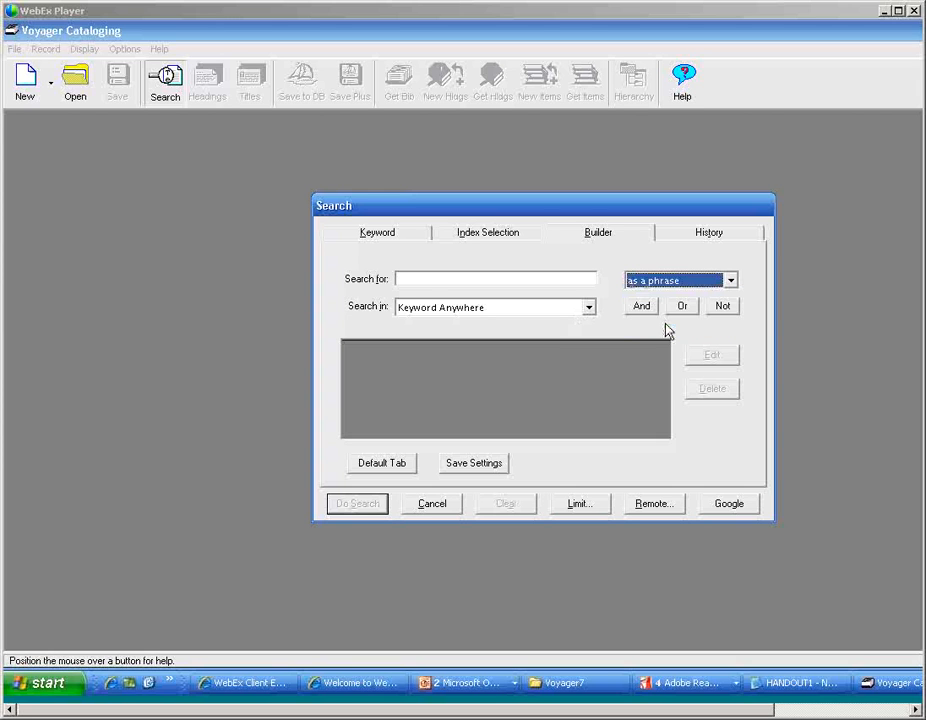
left_click(486, 472)
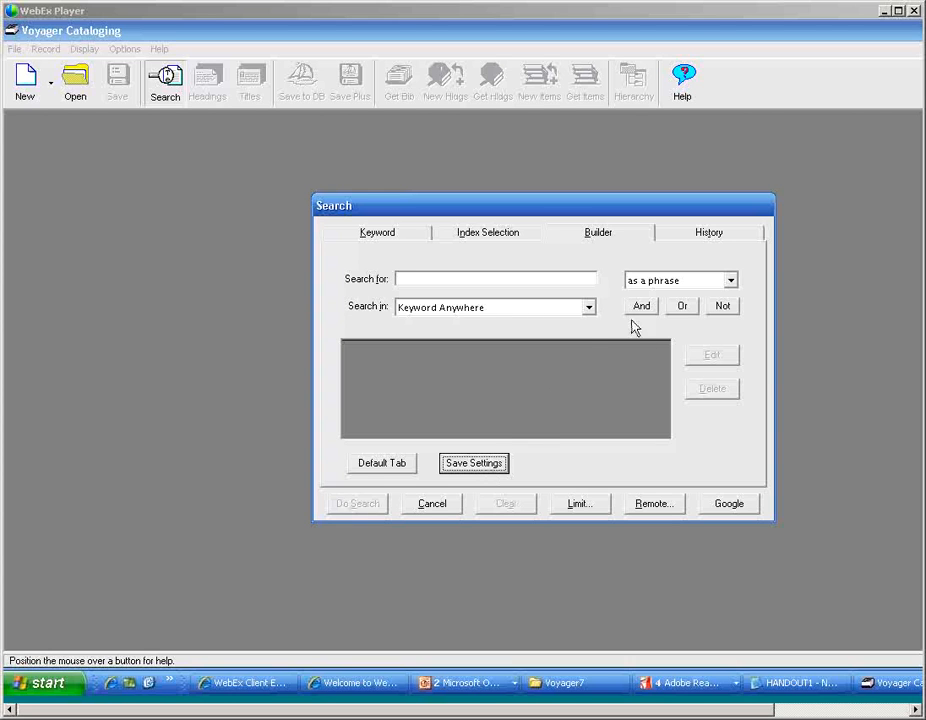
- Set the Index Selection search to Staff Name Headings Search and save the setting
left_click(589, 308)
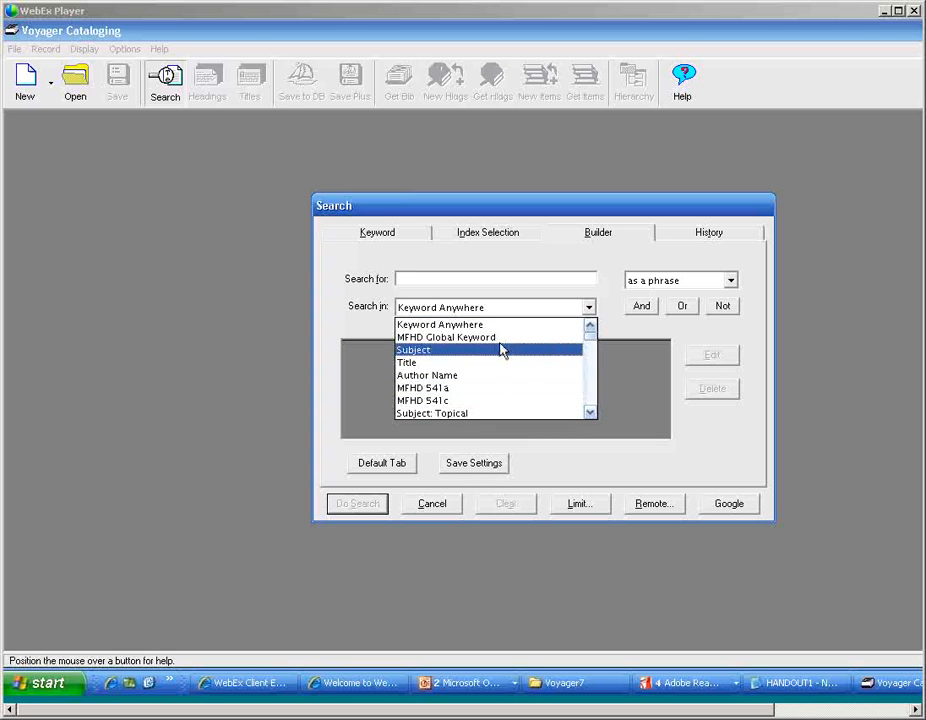
left_click(492, 245)
left_click(508, 238)
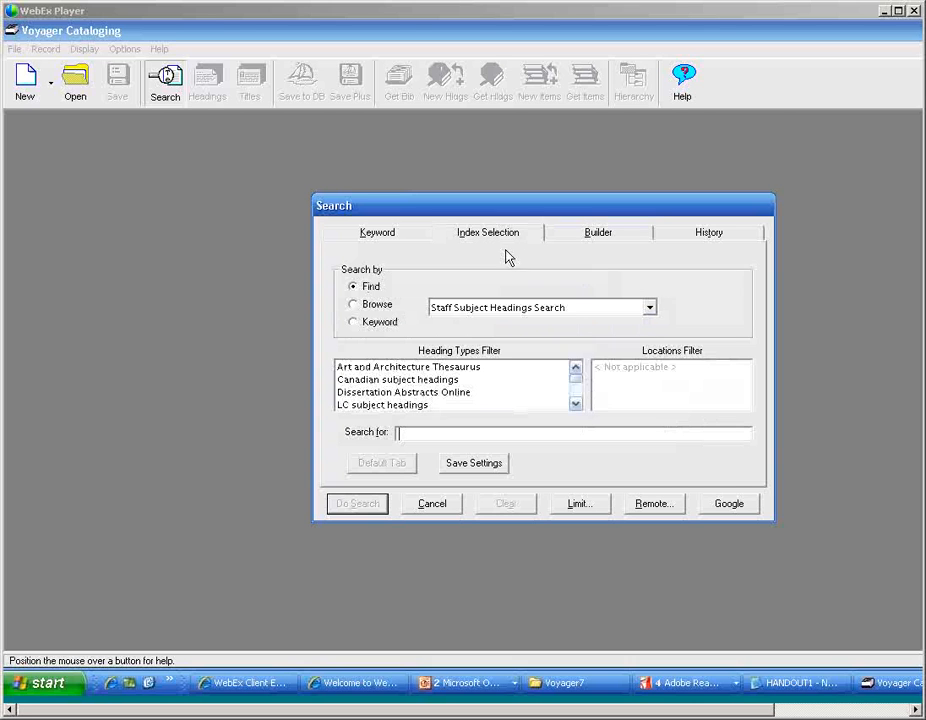
left_click(651, 309)
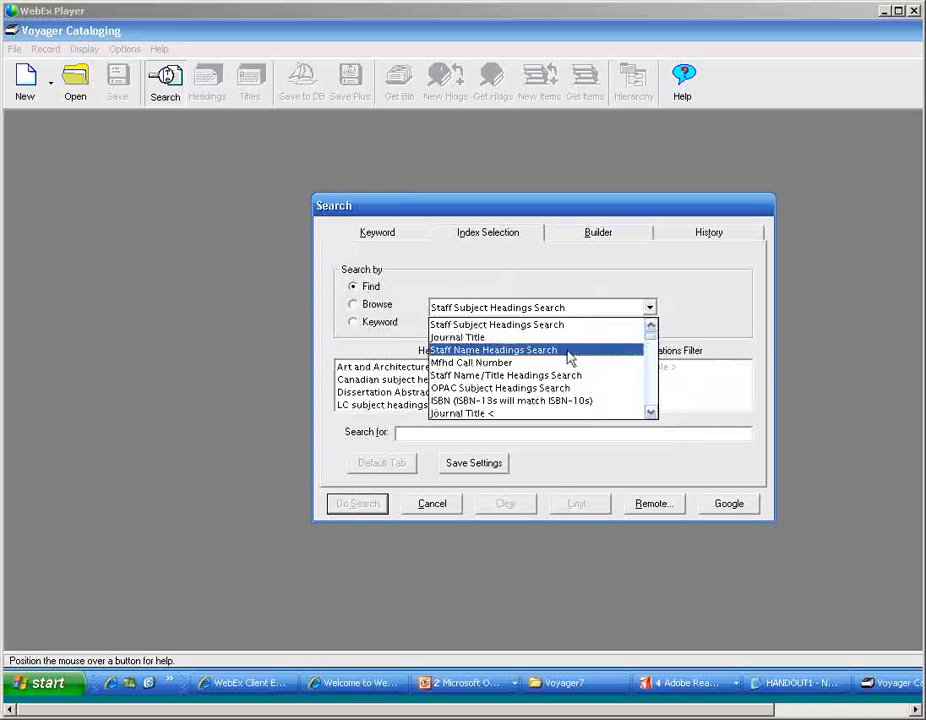
left_click(510, 350)
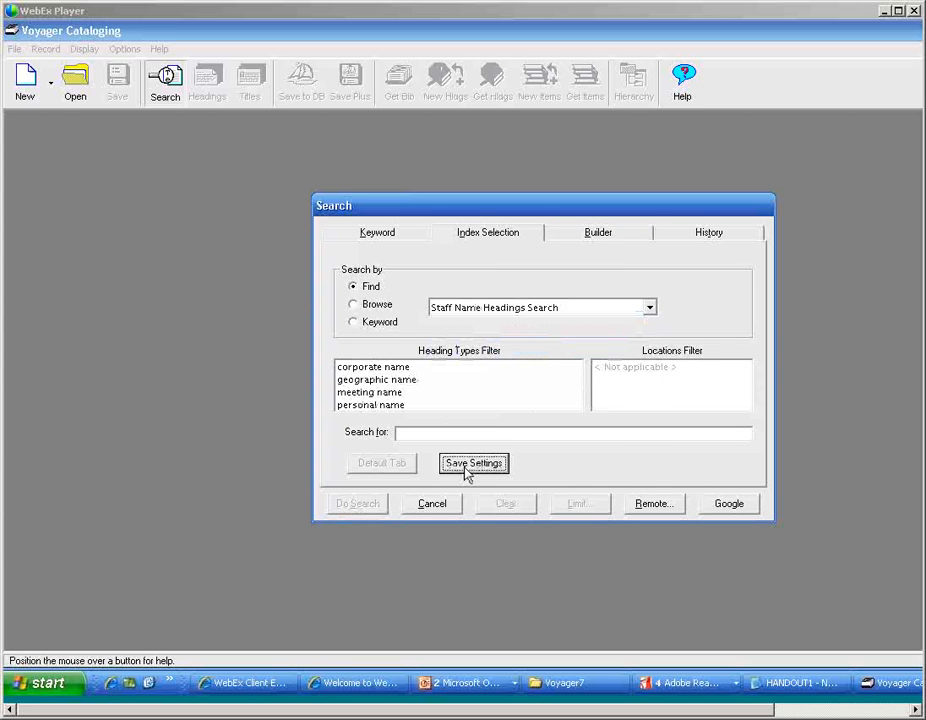
- Search the staff name headings for "atwood margaret"
left_click(419, 432)
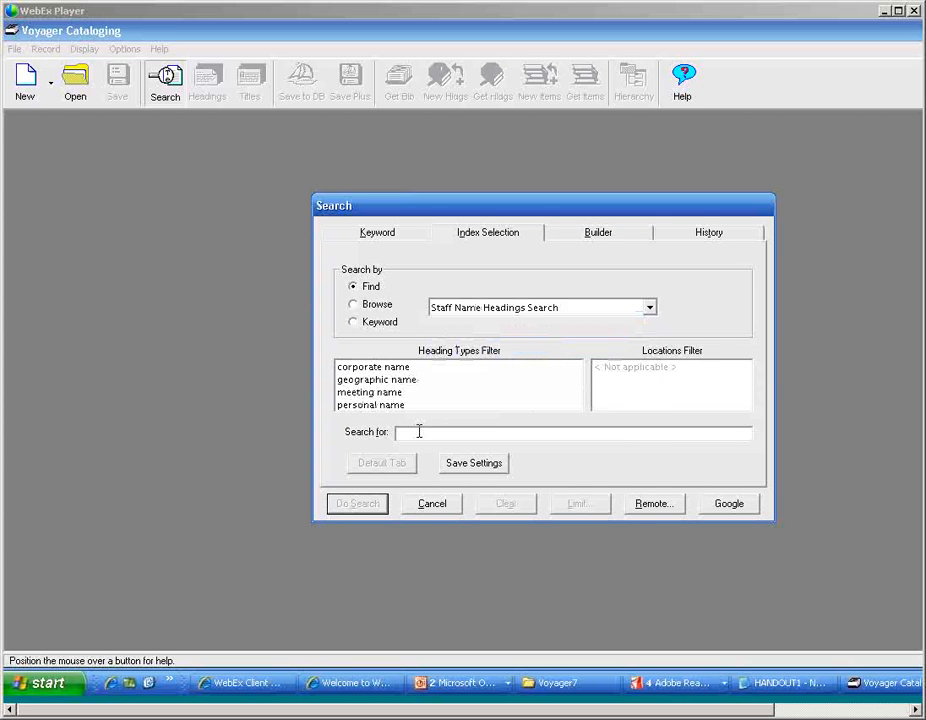
type("astwo")
key("BackSpace")
key("BackSpace")
key("BackSpace")
key("BackSpace")
type("twood margaret")
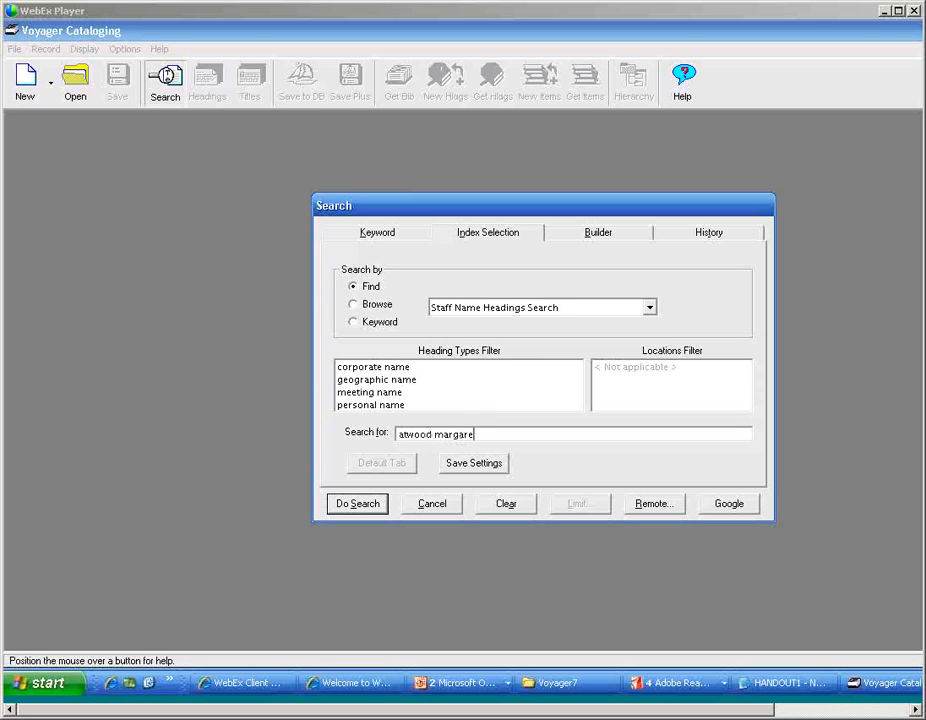
key("Return")
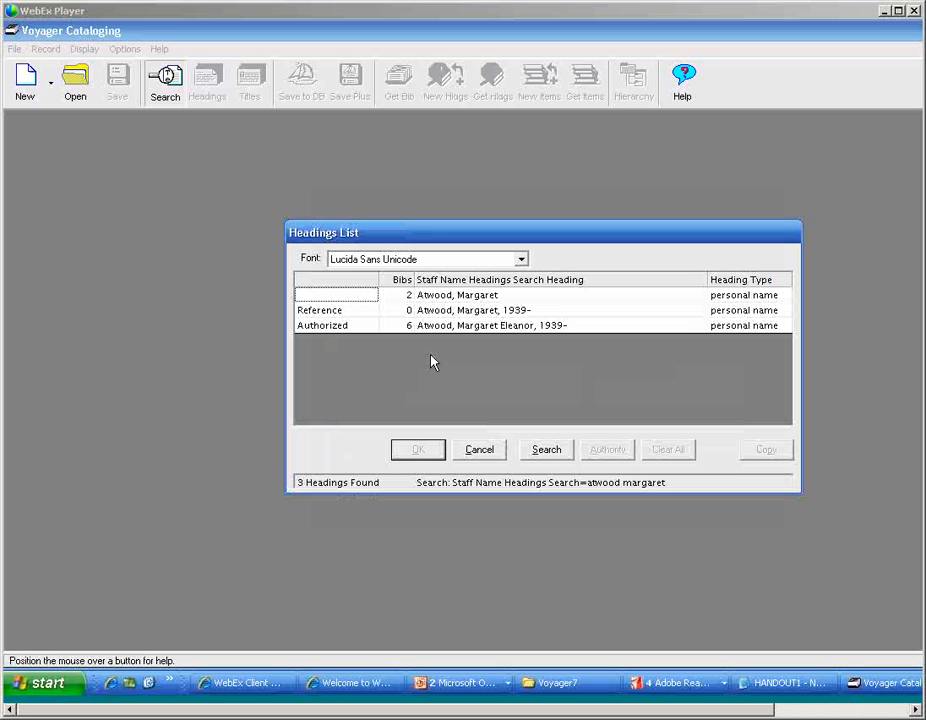
- Return from the headings list to the search dialog, save the index settings again and close the dialog
left_click(552, 451)
left_click(490, 465)
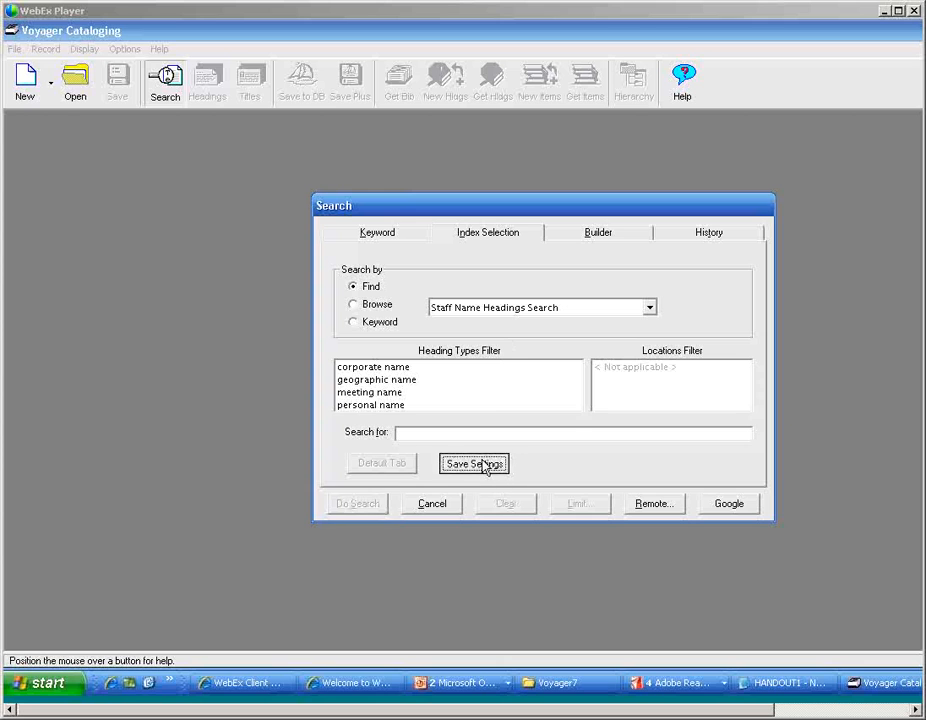
left_click(433, 505)
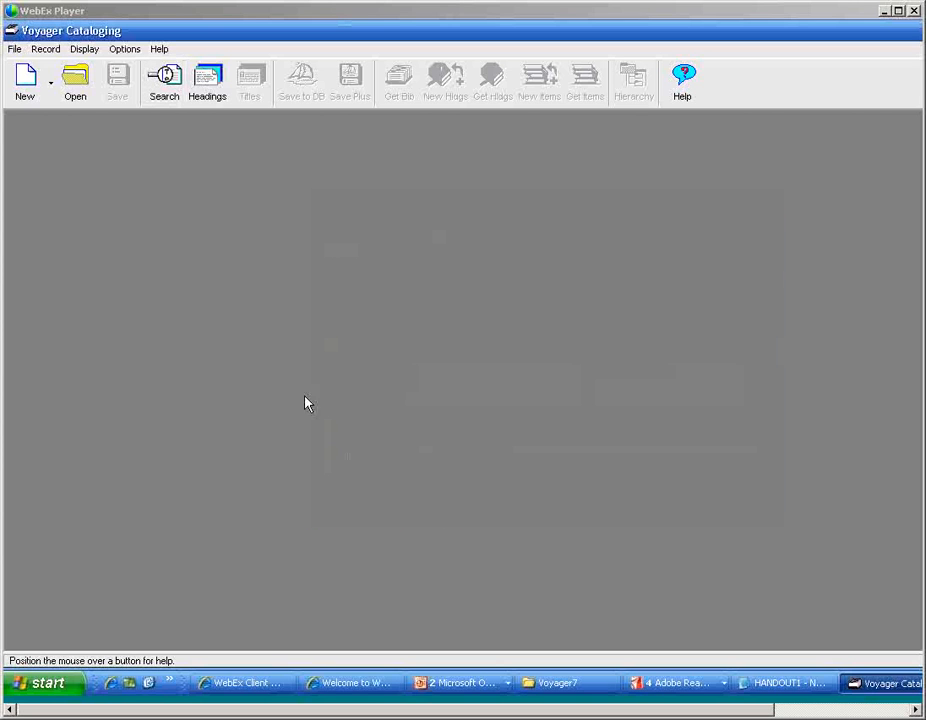
- Switch to the Voyager7 folder, launch the SysAdmin program and enter Voyager System Administration
left_click(551, 687)
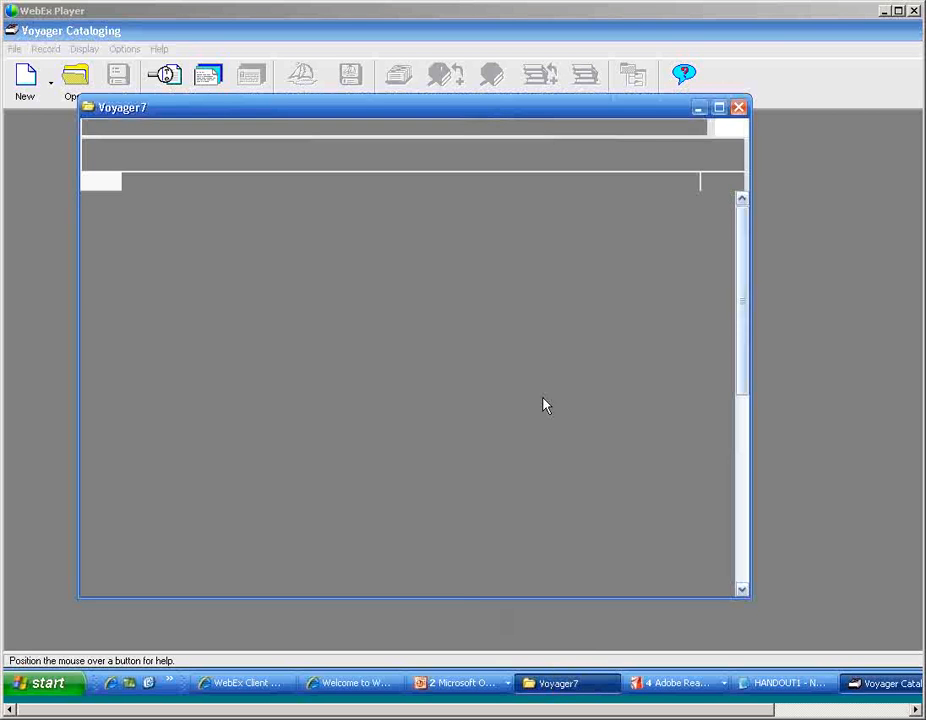
scroll(733, 566, "down", 5)
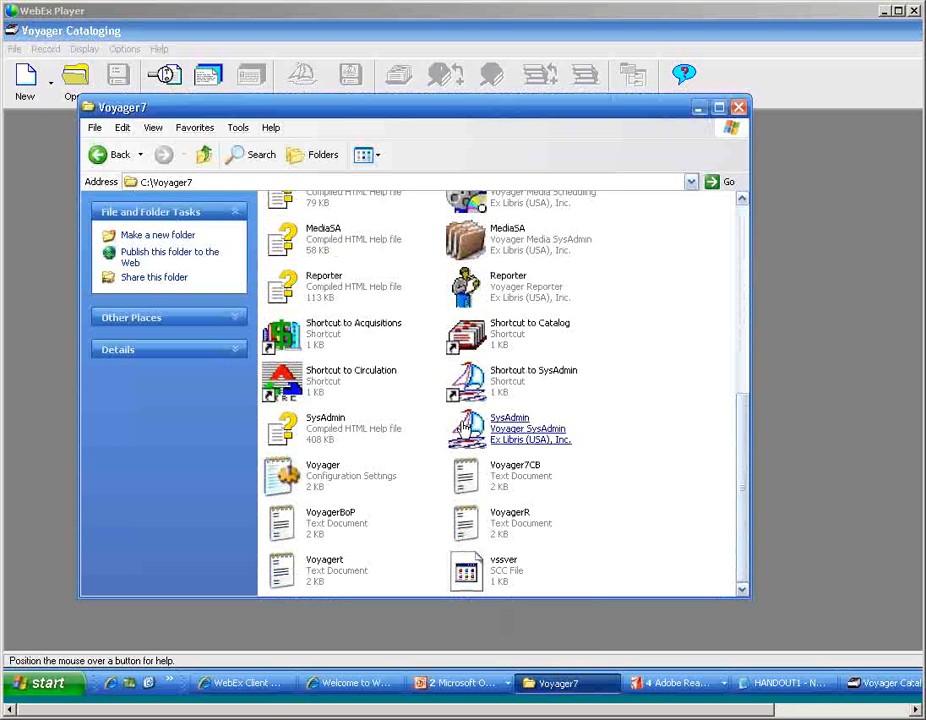
double_click(510, 428)
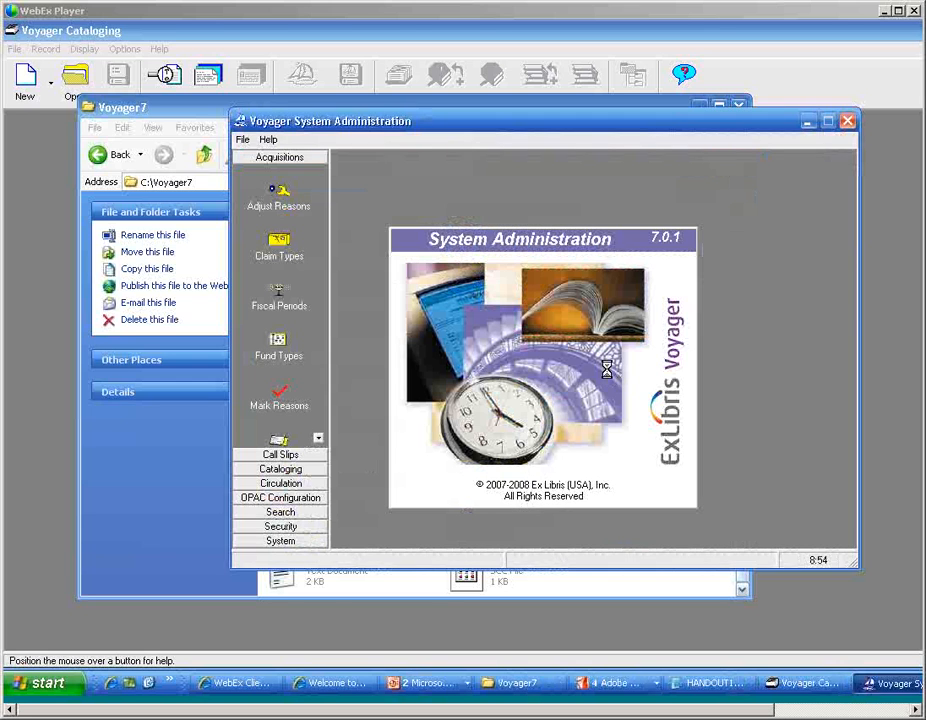
key("Return")
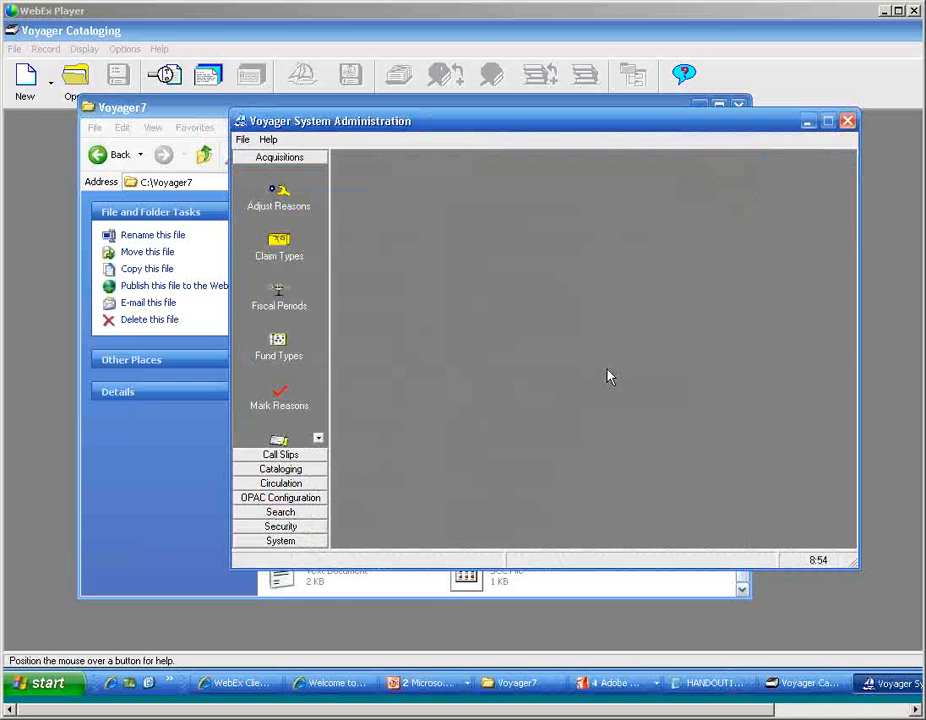
- Open the Names (NALL) entry in the Search composite index definitions for editing, and close it without saving
left_click(280, 512)
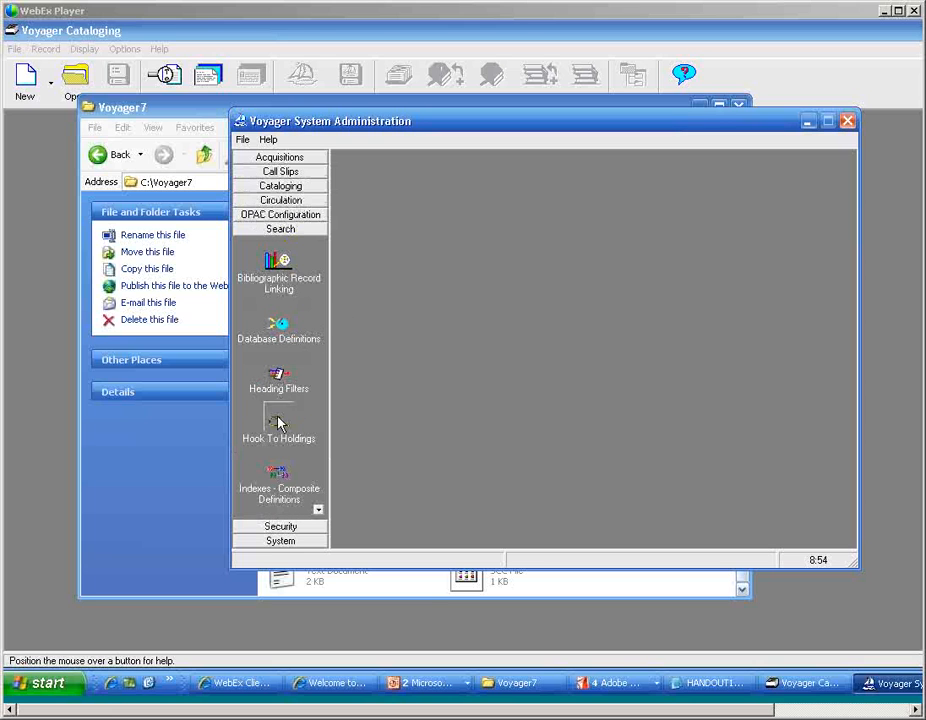
left_click(280, 476)
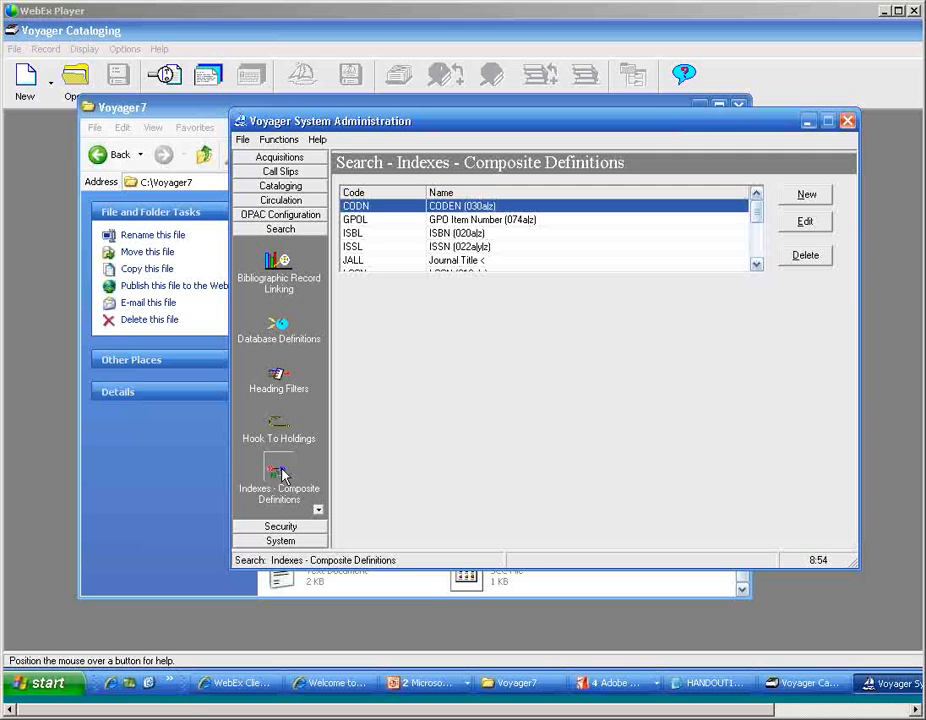
left_click(755, 265)
left_click(755, 265)
left_click(755, 265)
left_click(570, 248)
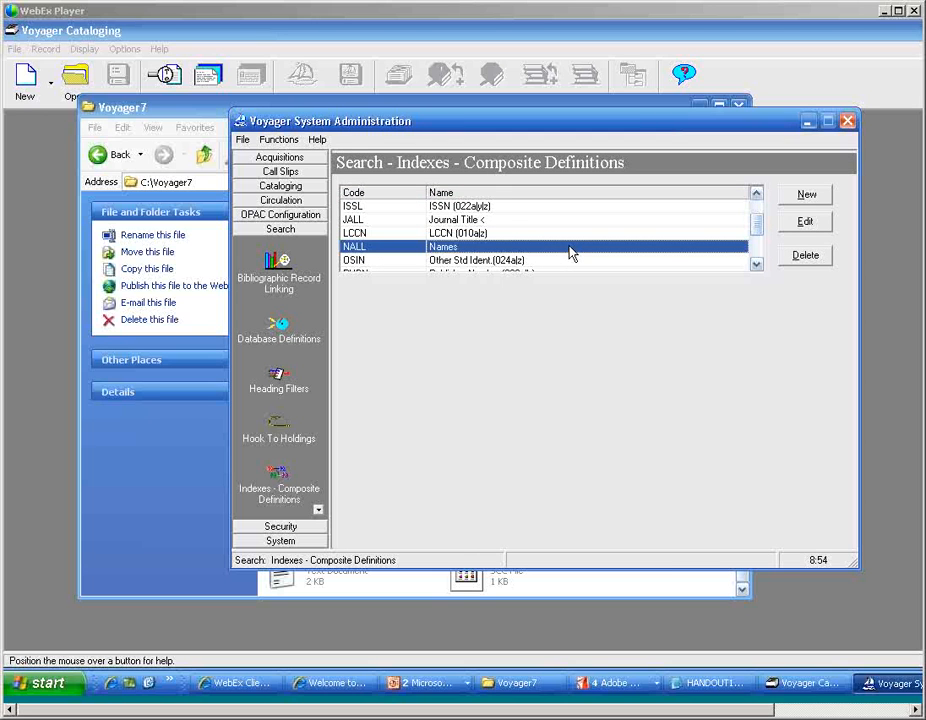
left_click(805, 221)
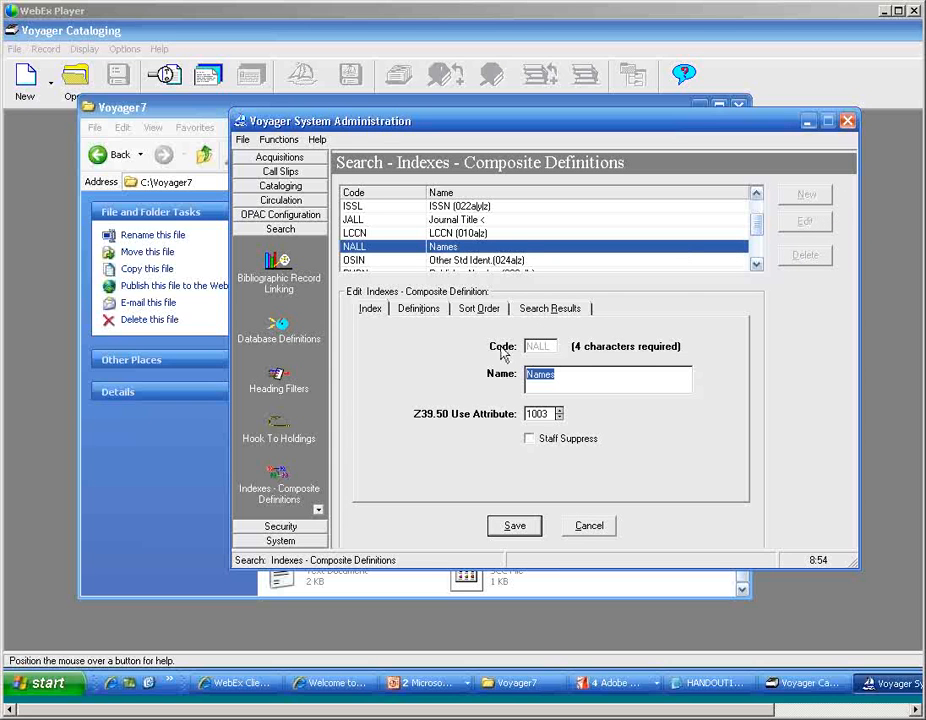
left_click(584, 529)
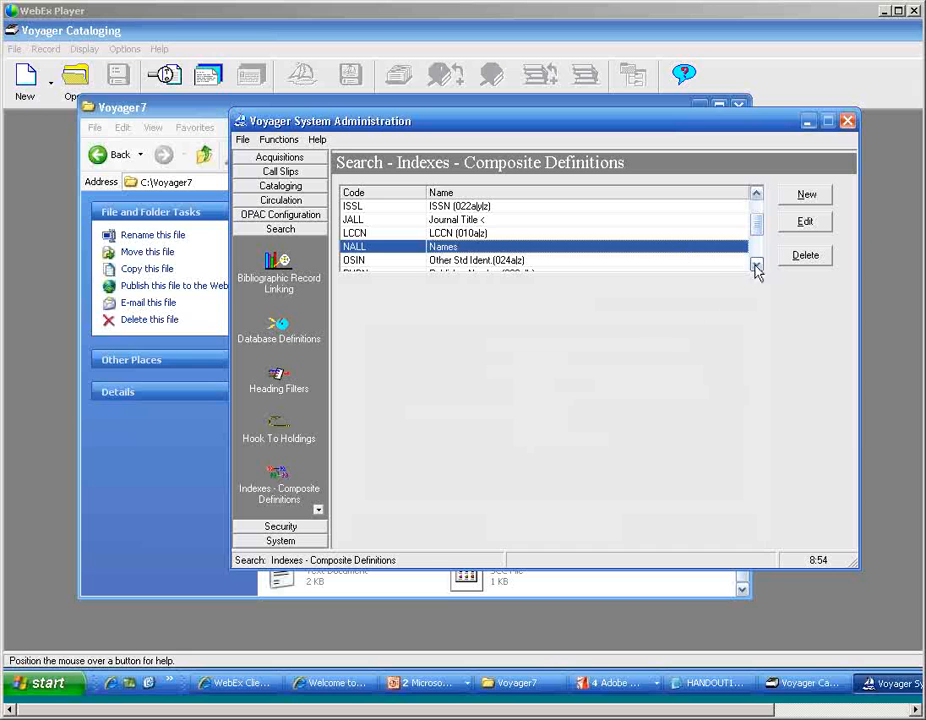
- Display the Headings & Left-Anchored index definitions of the Search category
left_click(318, 509)
left_click(318, 509)
left_click(318, 510)
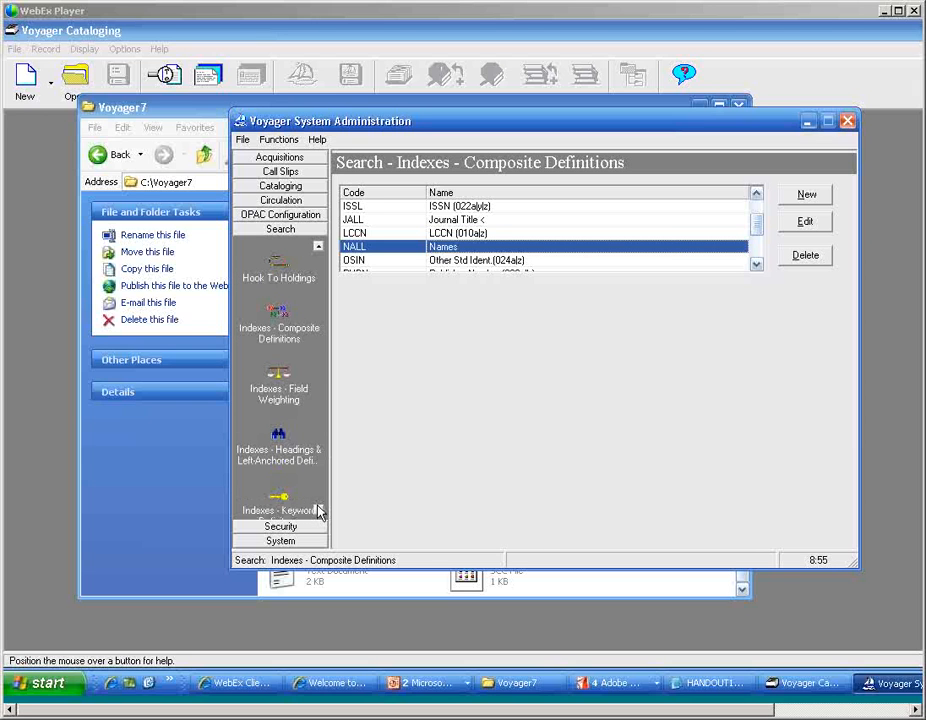
left_click(302, 432)
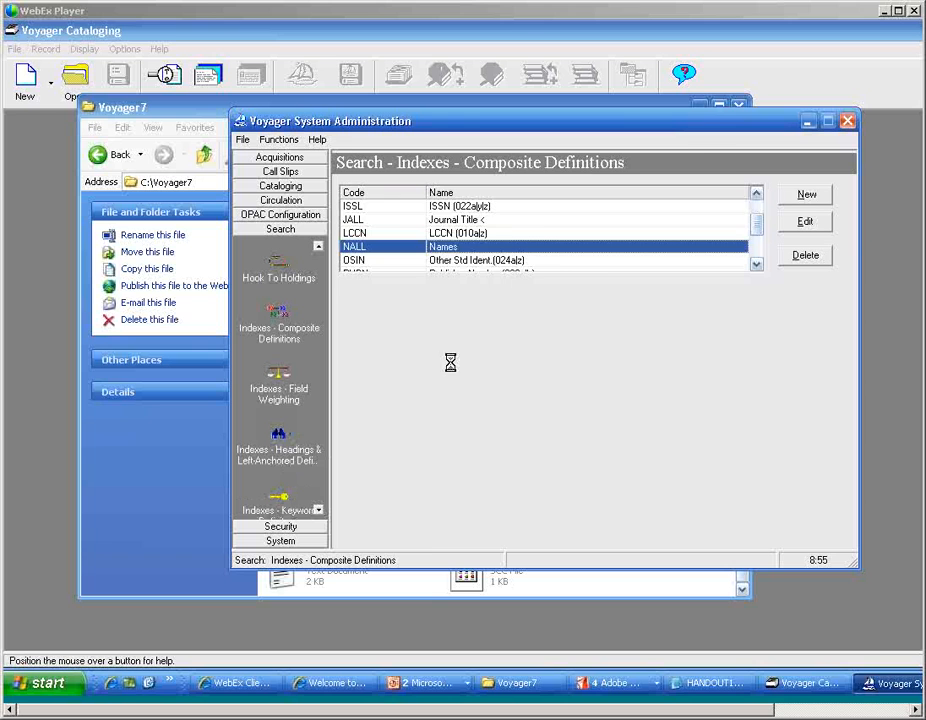
- Turn on Staff Suppress for the Staff Name Headings Search (NHED) definition and save it
left_click(756, 265)
left_click(756, 265)
left_click(756, 265)
left_click(756, 265)
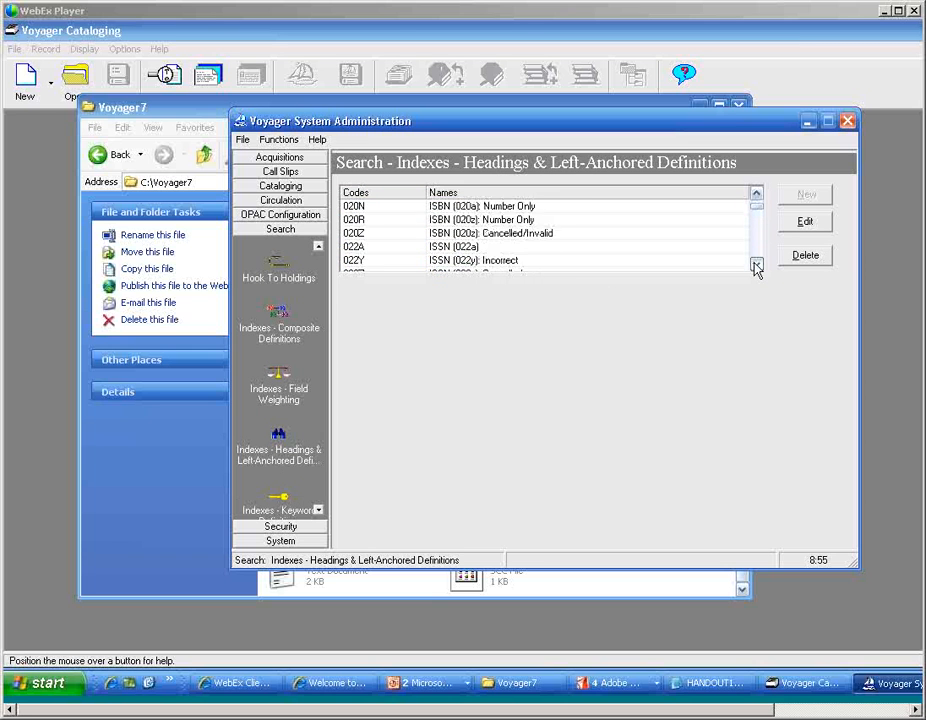
left_click(756, 265)
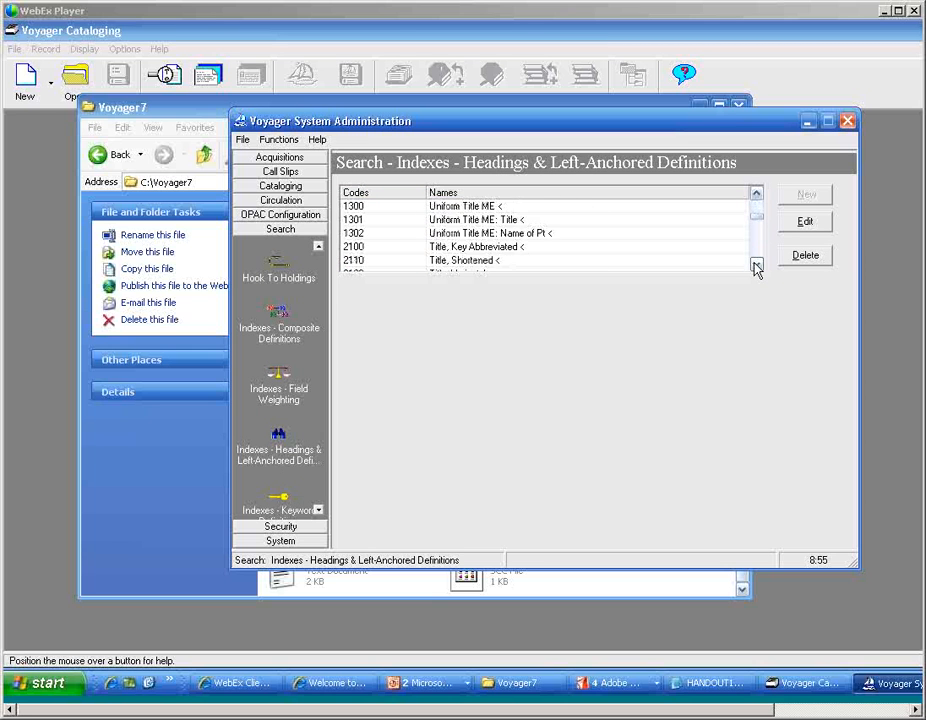
left_click(755, 264)
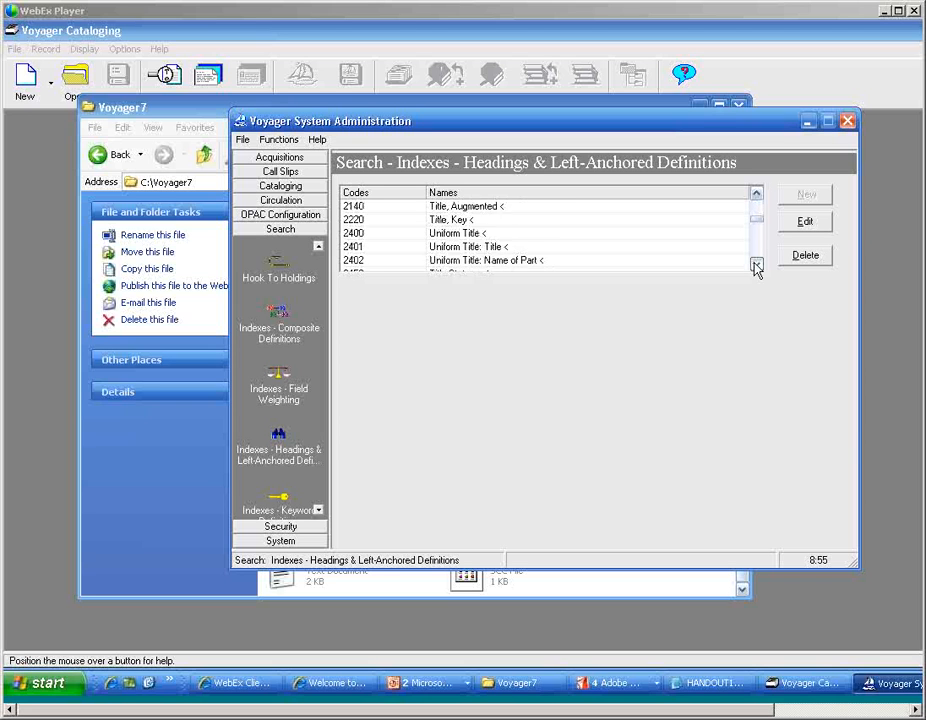
left_click_drag(755, 218, 756, 208)
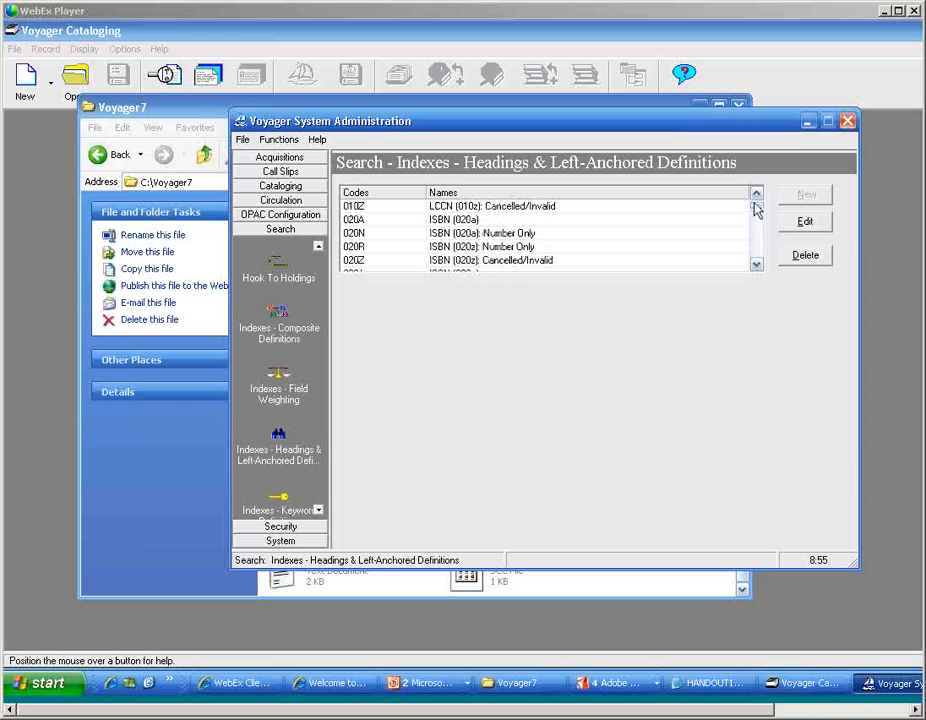
left_click(756, 265)
left_click(756, 265)
left_click(756, 265)
left_click(756, 265)
left_click(756, 265)
left_click(756, 265)
left_click(756, 265)
left_click(756, 265)
left_click(756, 265)
left_click(756, 265)
left_click(756, 265)
left_click_drag(756, 265, 756, 265)
left_click_drag(757, 263, 757, 263)
left_click(511, 237)
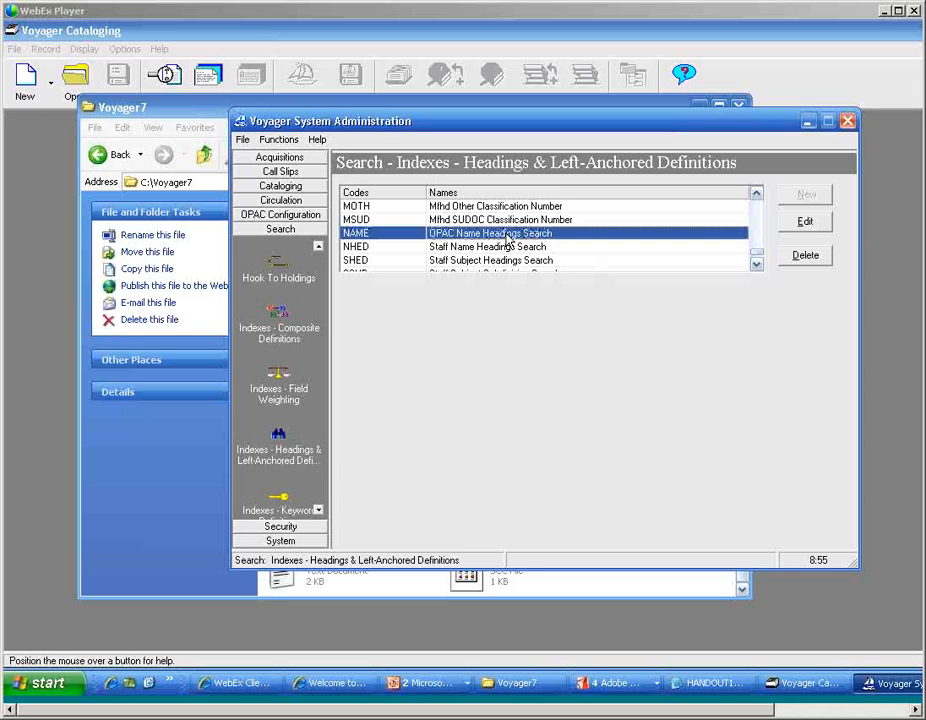
left_click(507, 247)
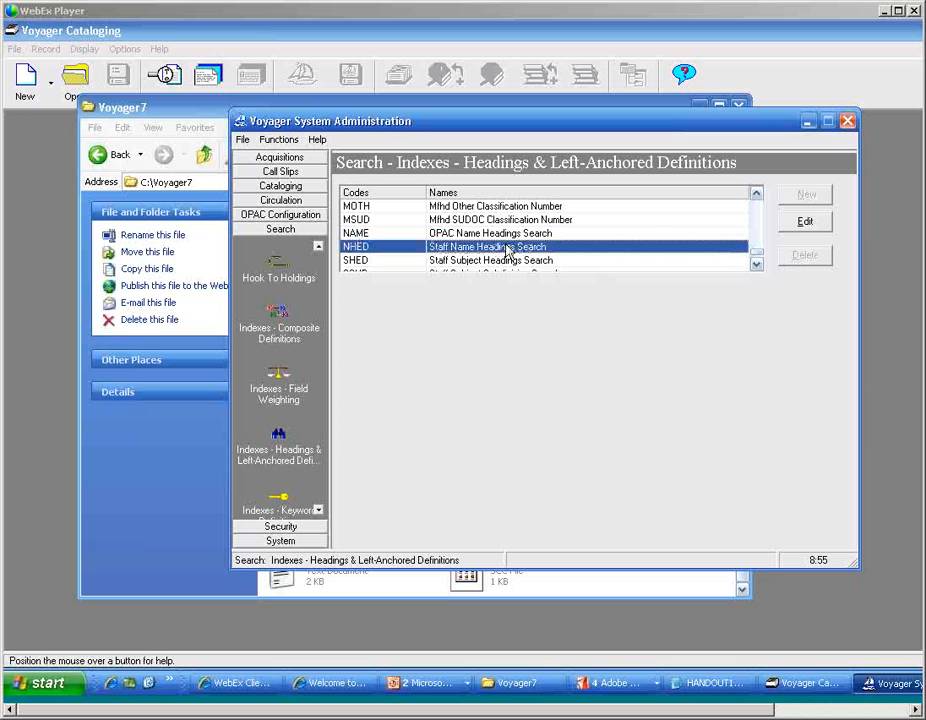
left_click(795, 225)
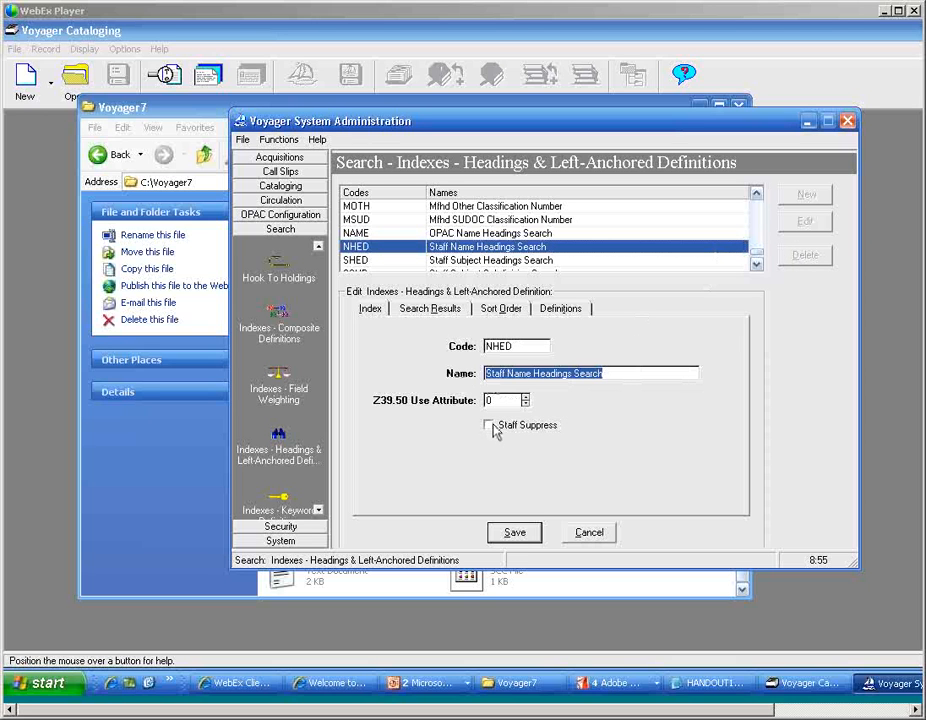
left_click(489, 425)
left_click(514, 532)
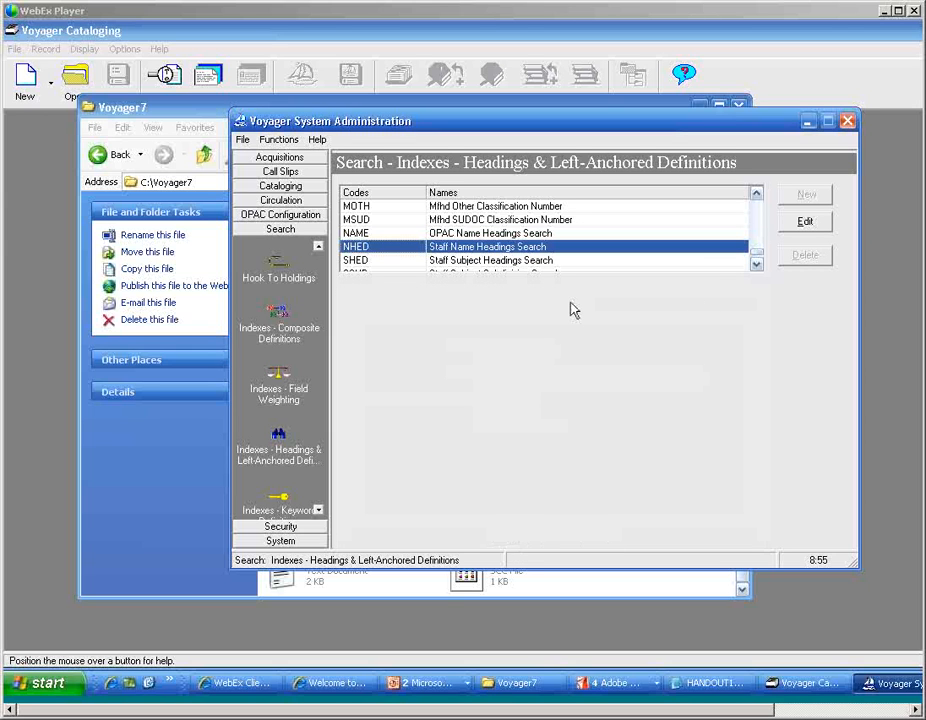
- Switch to Voyager Cataloging, exit it and relaunch it with the Catalog shortcut in the Voyager7 folder
left_click(420, 31)
left_click(14, 49)
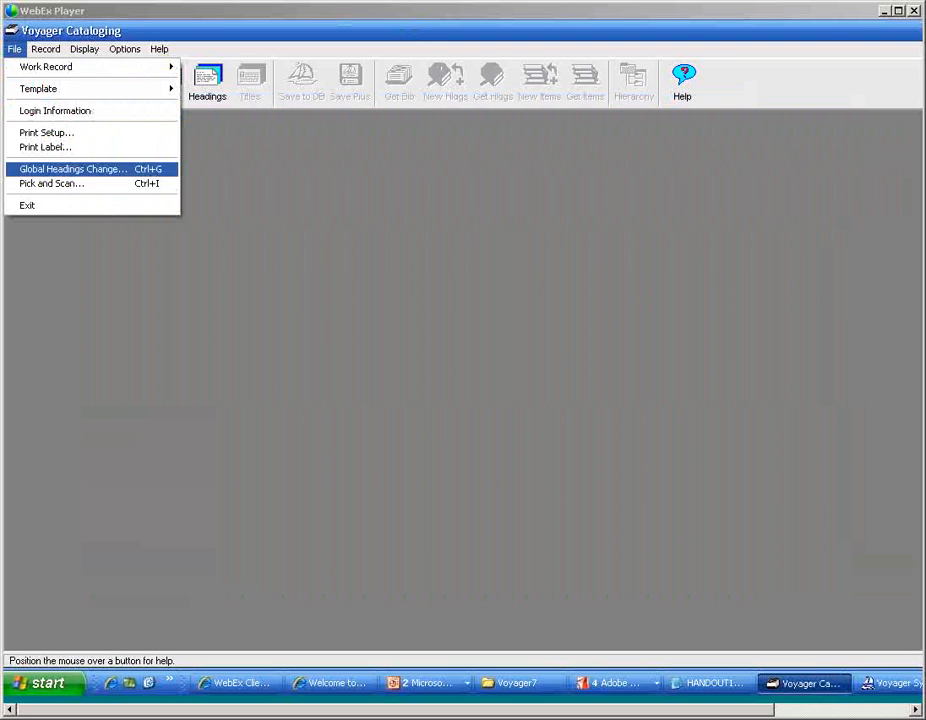
left_click(40, 207)
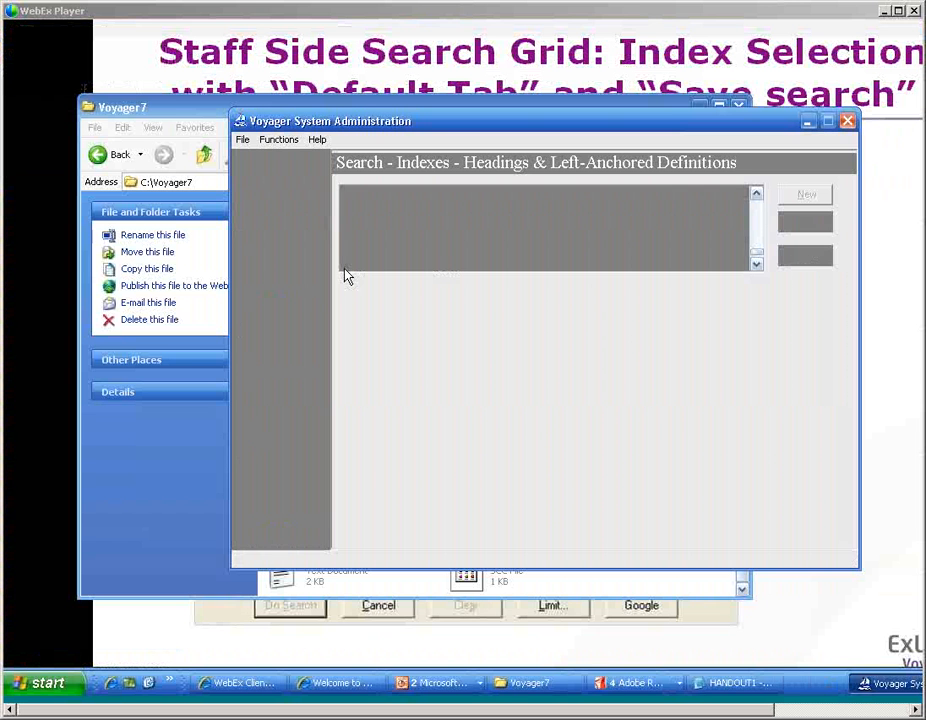
left_click(170, 113)
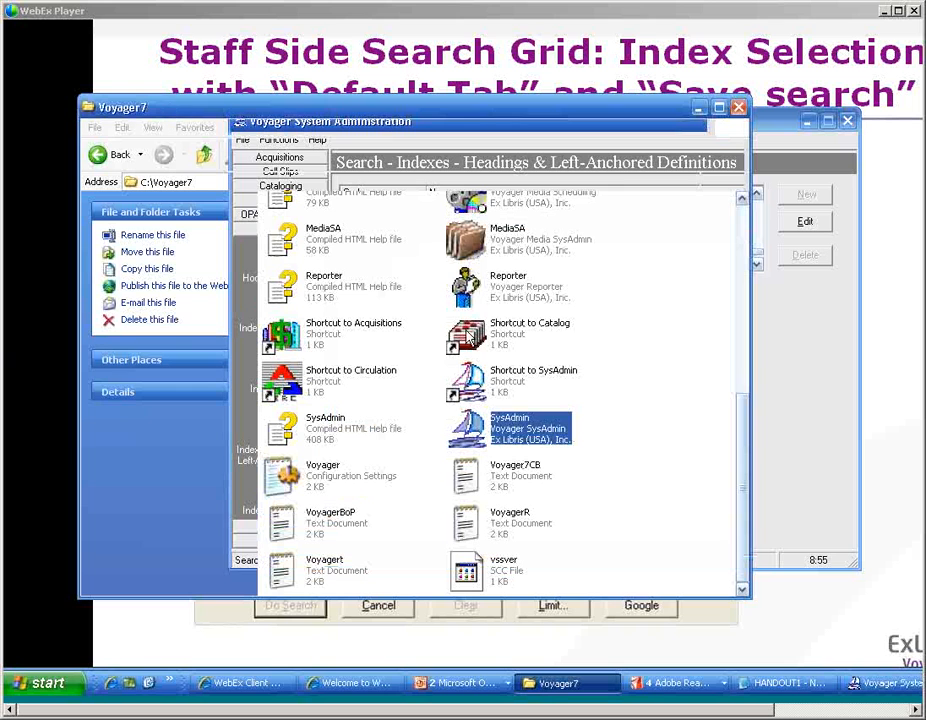
left_click(468, 336)
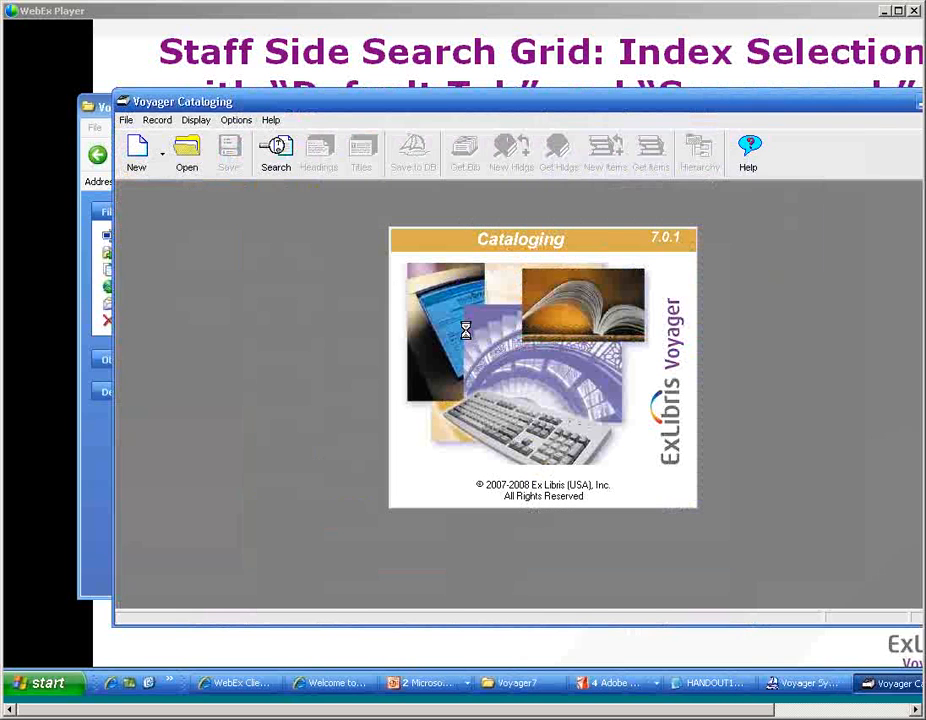
left_click(541, 457)
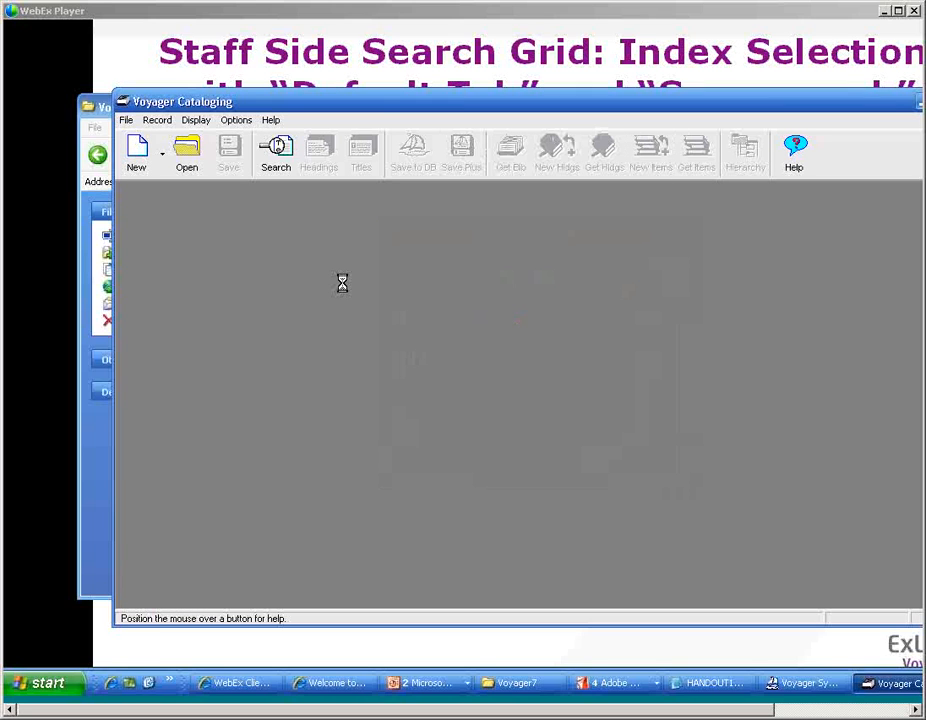
- Start a search in Voyager Cataloging, dismiss the notice about the default settings and examine the available indexes
left_click(267, 176)
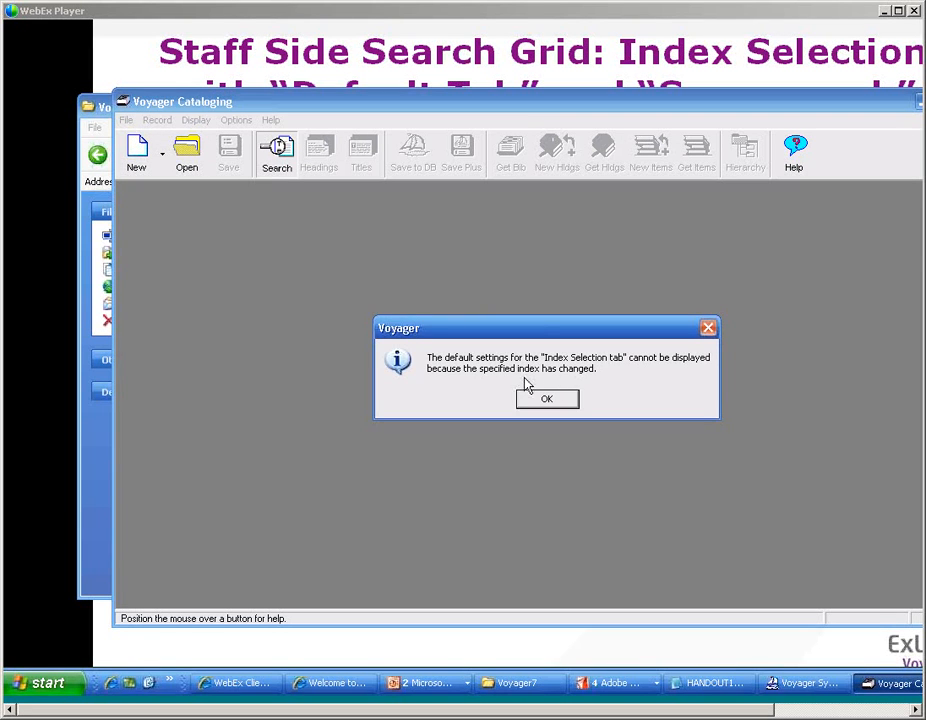
left_click(535, 400)
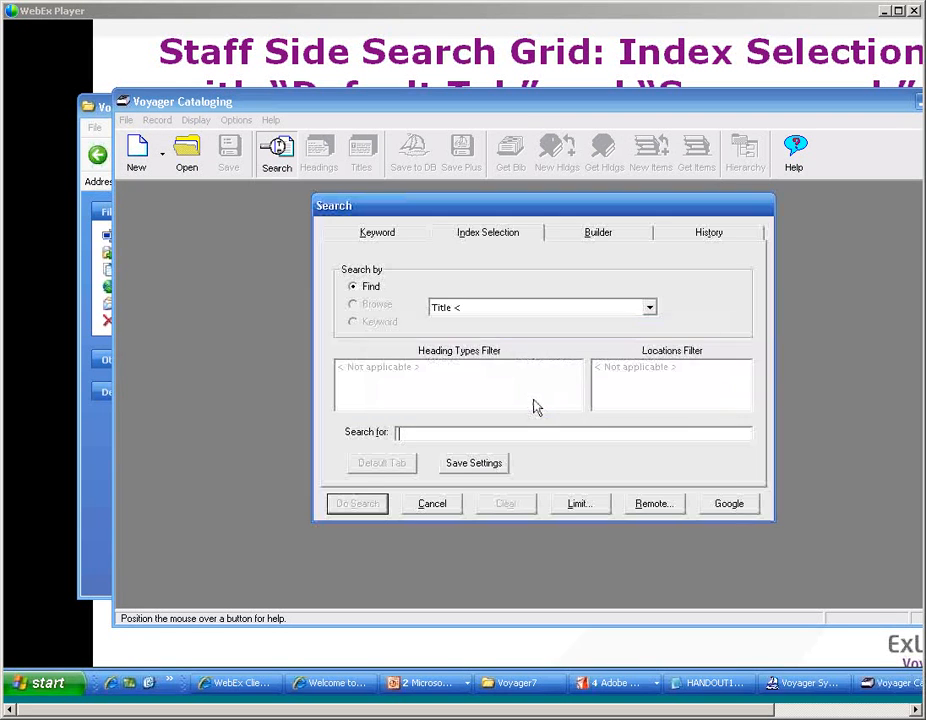
left_click(649, 307)
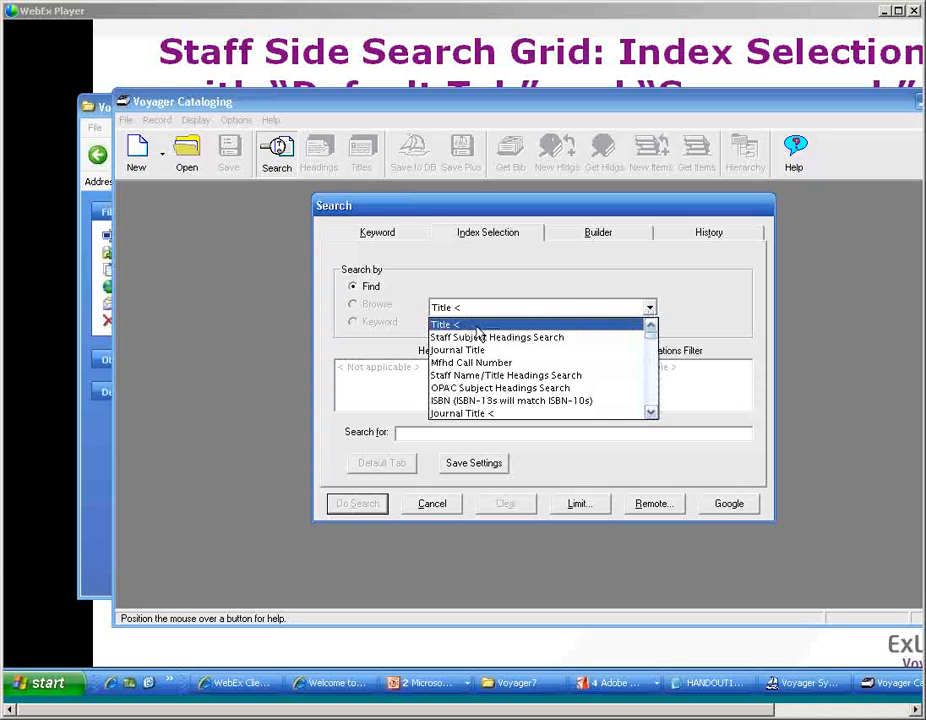